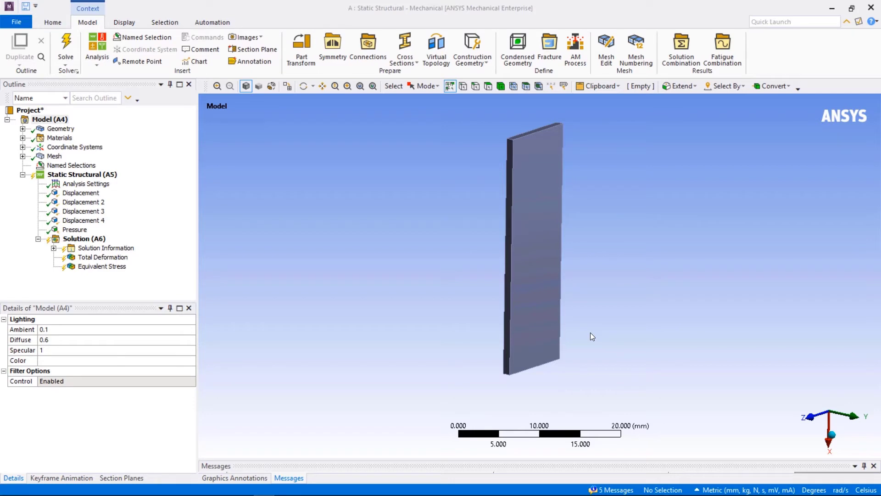
Confirm the plate's SYS-4\Solid body is assigned Multilinear Structural Steel.
{"action": "middle_click_drag", "start_coordinate": [591, 332], "coordinate": [626, 334]}
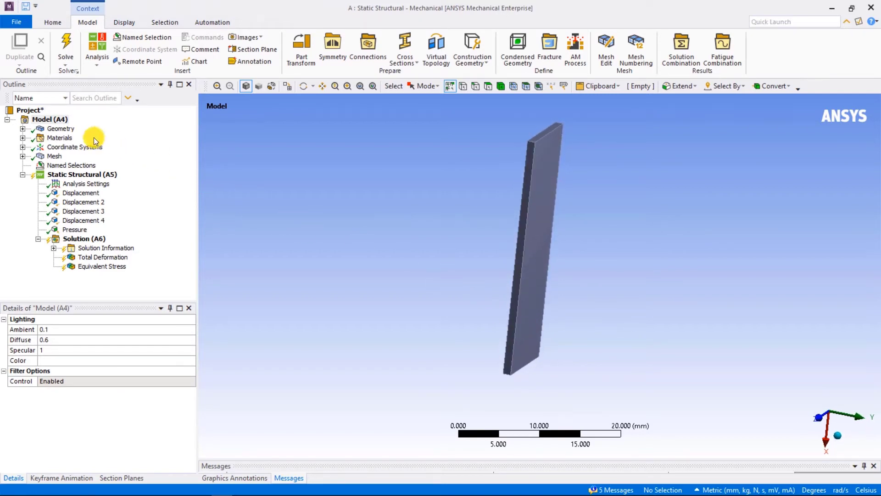
{"action": "left_click", "coordinate": [22, 129]}
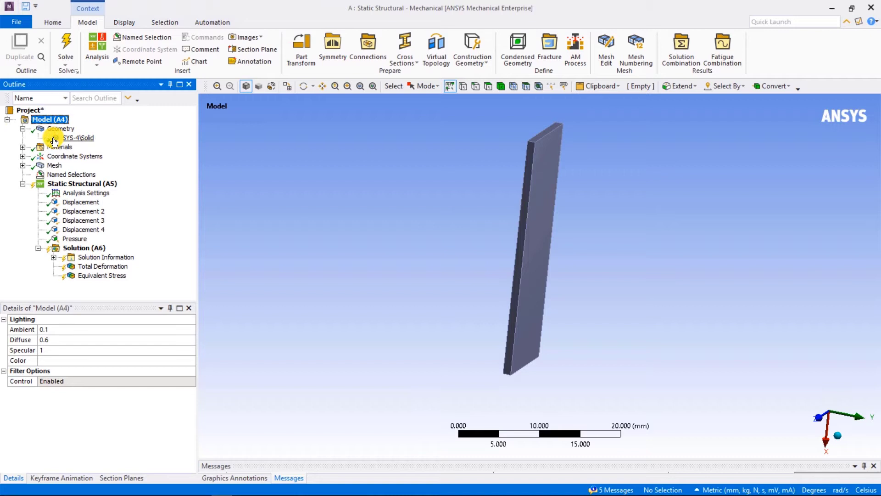
{"action": "left_click", "coordinate": [54, 140]}
{"action": "left_click", "coordinate": [124, 412]}
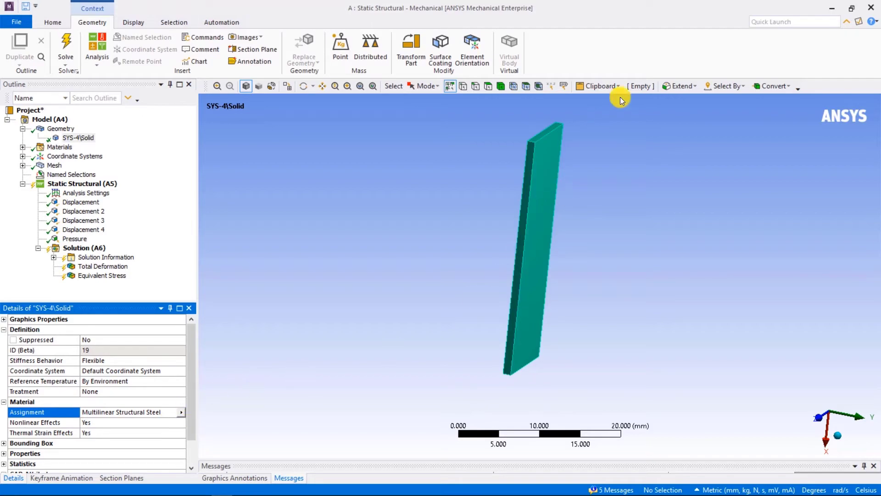
{"action": "left_click", "coordinate": [832, 8]}
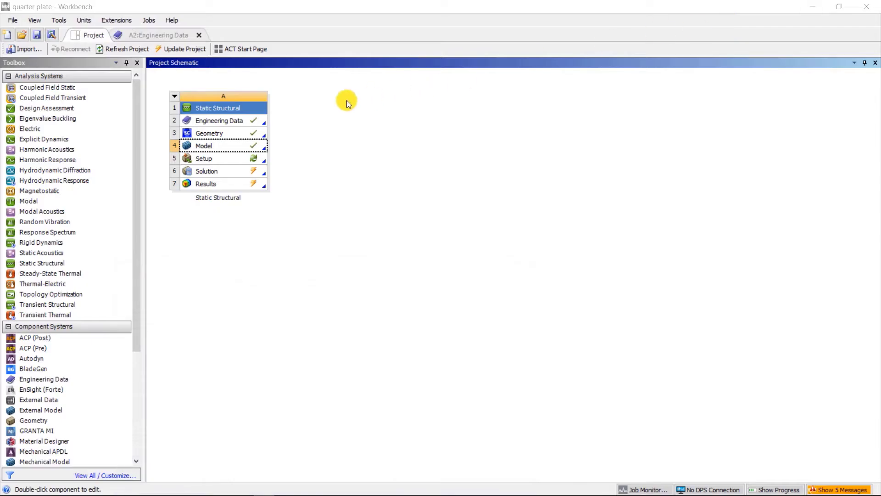
{"action": "double_click", "coordinate": [241, 121]}
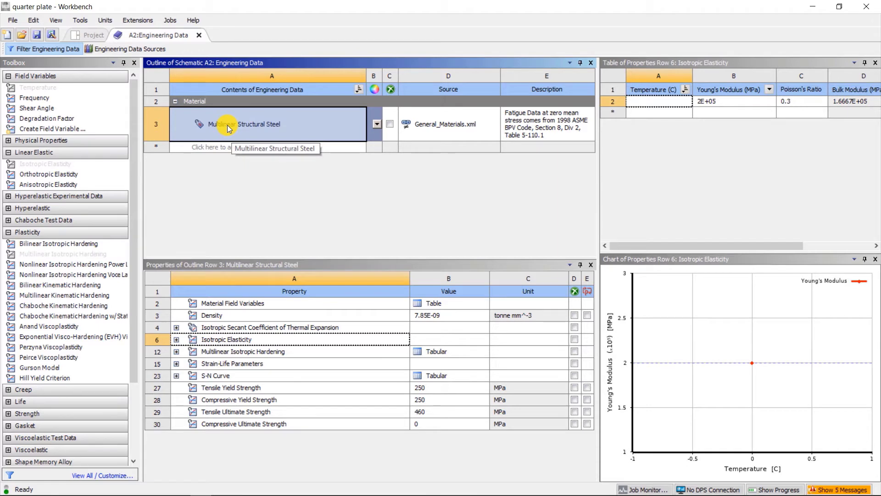
{"action": "left_click", "coordinate": [271, 352]}
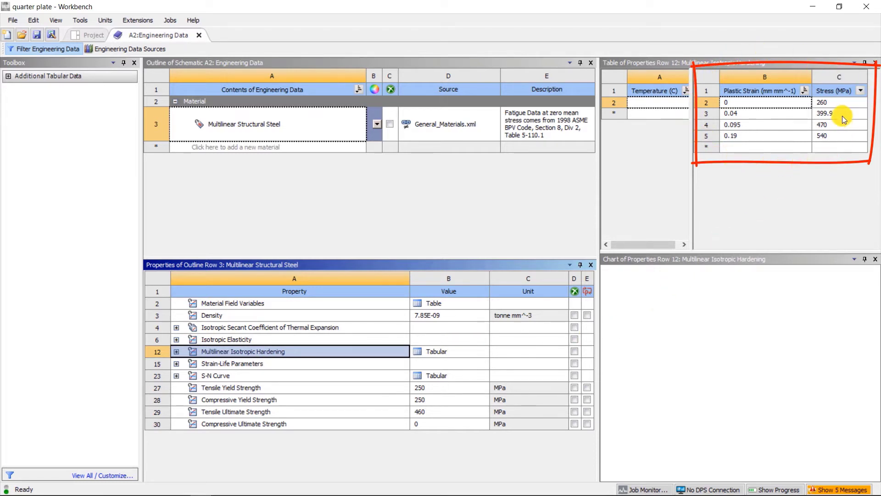
{"action": "left_click", "coordinate": [842, 102]}
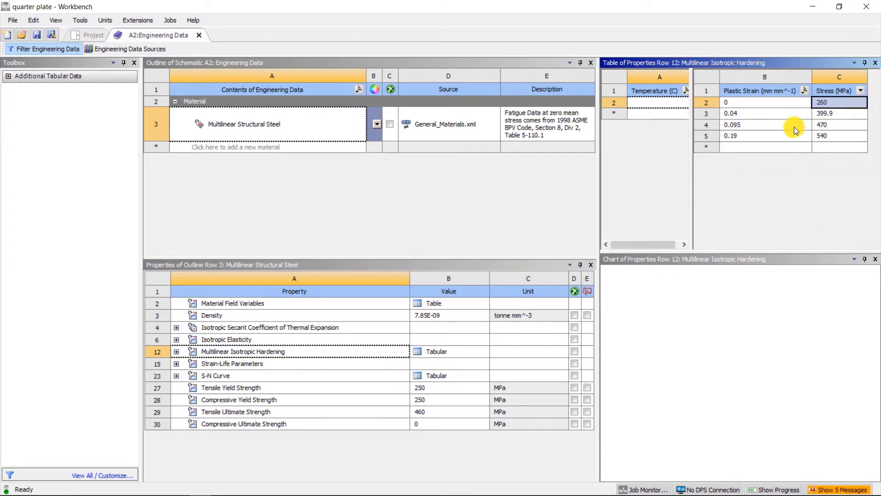
{"action": "left_click", "coordinate": [728, 90]}
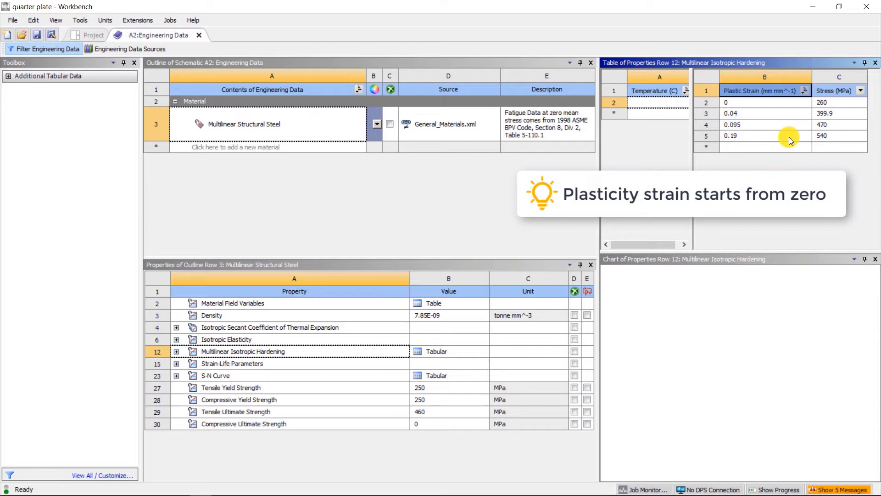
{"action": "left_click", "coordinate": [448, 352]}
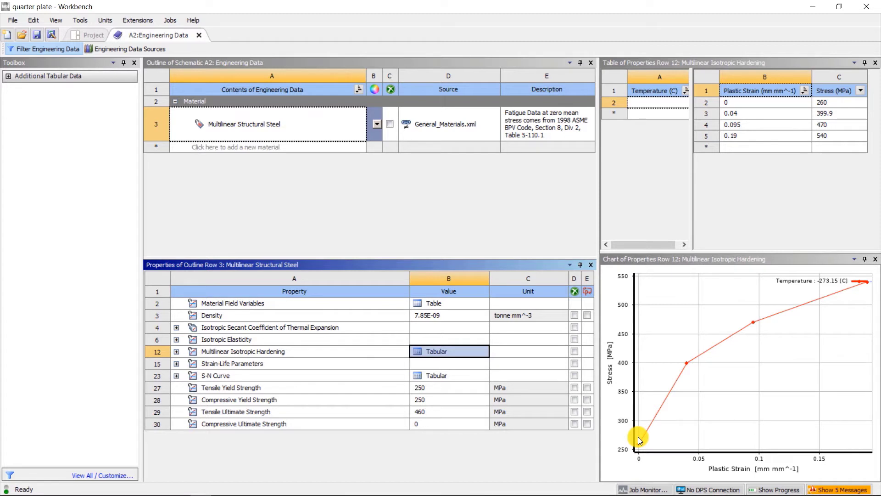
Reopen the plate model, enlarge the steel's hardening curve, and show Edge Sizing (4 edges, 3 divisions).
{"action": "left_click", "coordinate": [84, 39]}
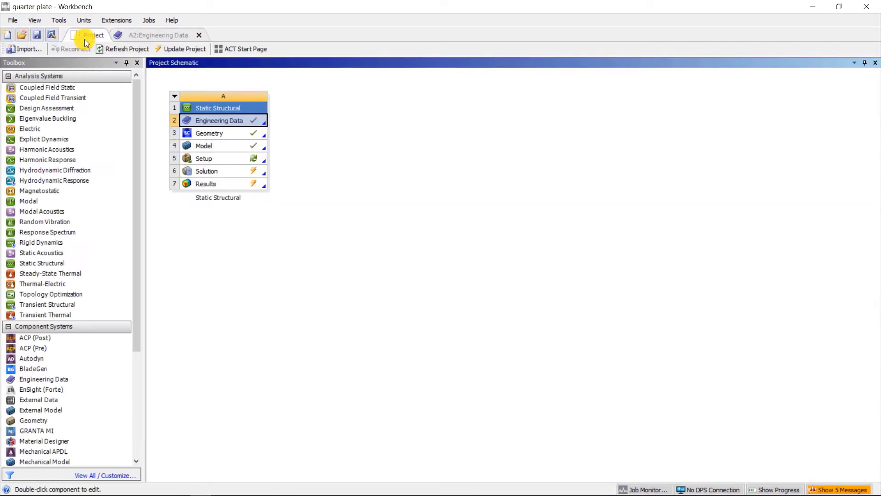
{"action": "double_click", "coordinate": [205, 147]}
{"action": "left_click", "coordinate": [63, 156]}
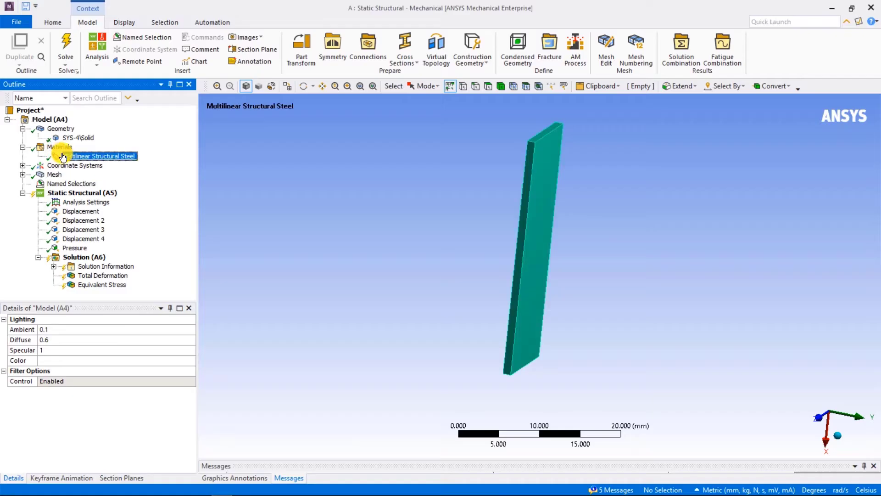
{"action": "scroll", "coordinate": [452, 275], "scroll_direction": "down", "scroll_amount": 3}
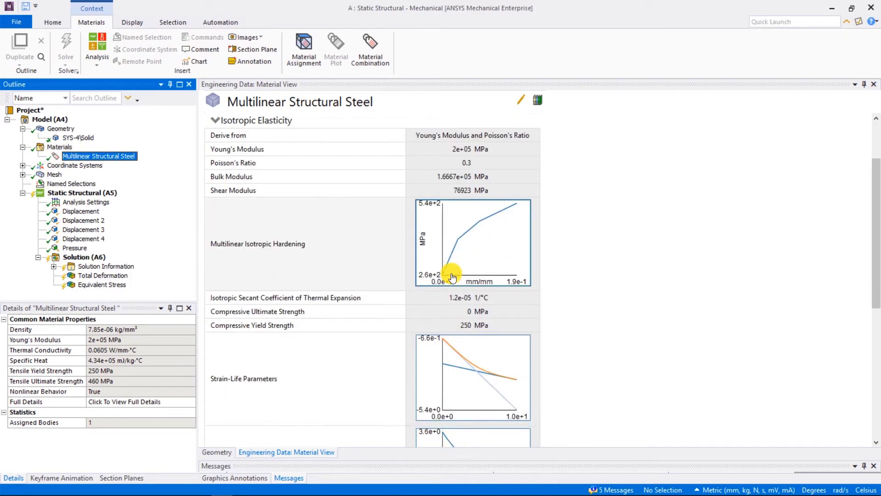
{"action": "scroll", "coordinate": [463, 301], "scroll_direction": "up", "scroll_amount": 3}
{"action": "left_click", "coordinate": [464, 301]}
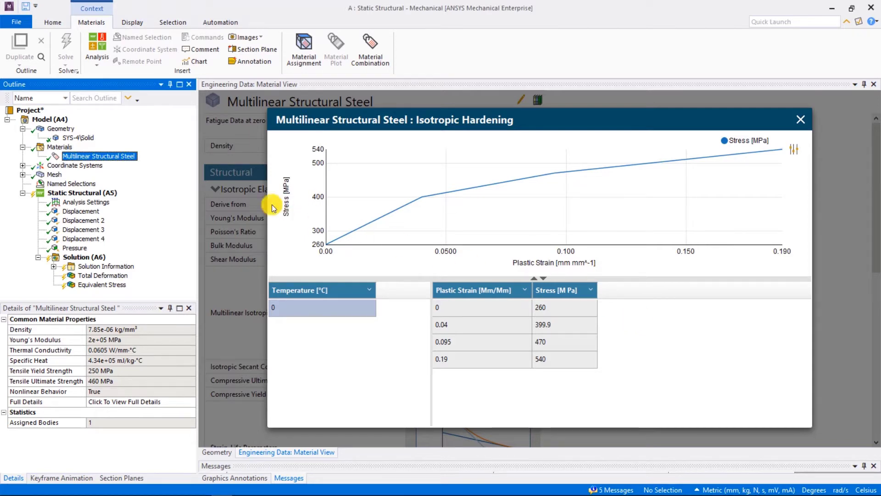
{"action": "left_click", "coordinate": [23, 175]}
{"action": "left_click", "coordinate": [78, 183]}
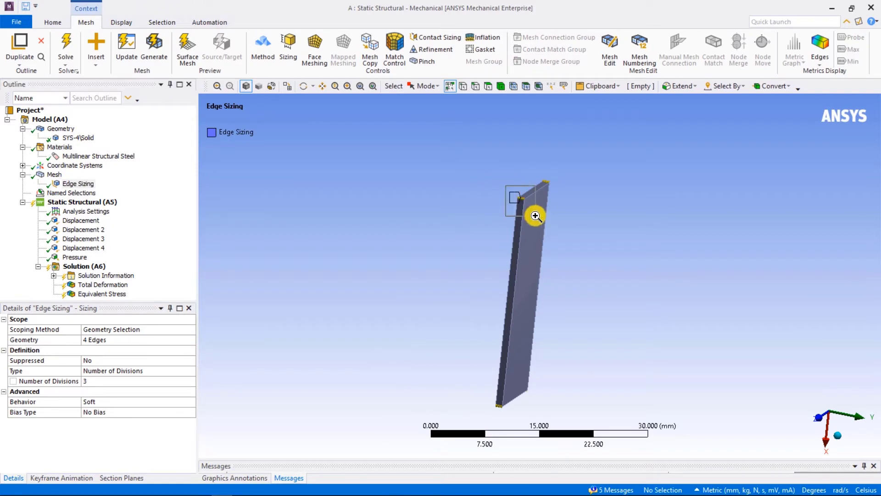
Review the pressure load and both supports, then set substeps 200/20/10000 with Large Deflection on.
{"action": "scroll", "coordinate": [507, 215], "scroll_direction": "up", "scroll_amount": 10}
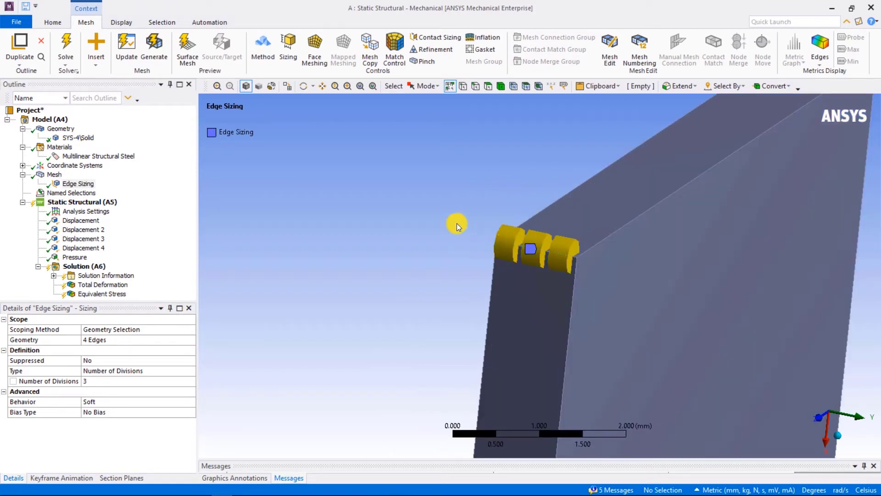
{"action": "left_click", "coordinate": [372, 86]}
{"action": "left_click", "coordinate": [74, 257]}
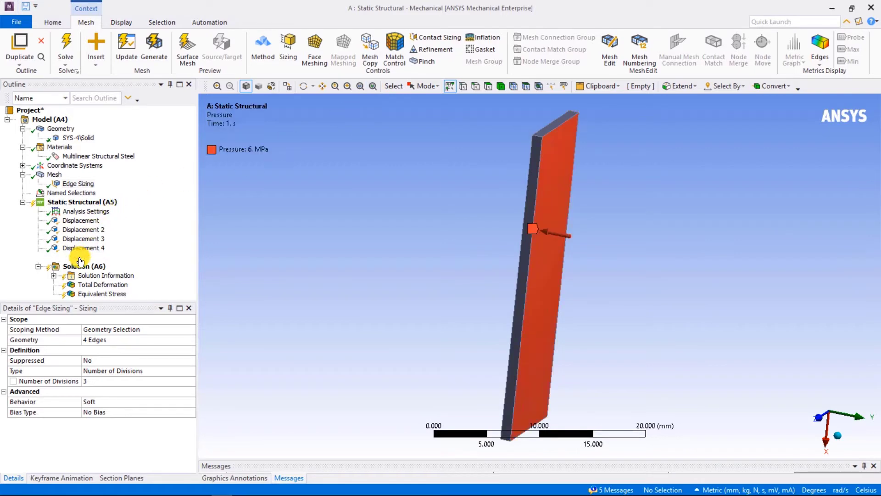
{"action": "middle_click_drag", "start_coordinate": [472, 312], "coordinate": [441, 308]}
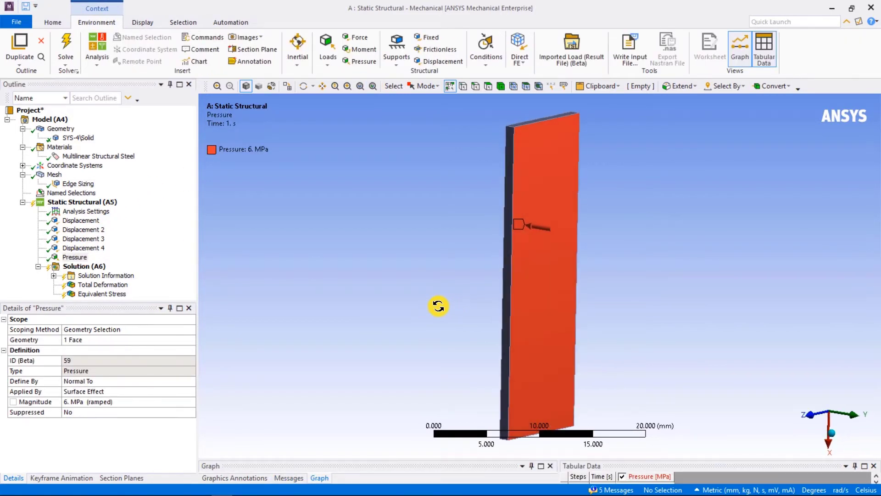
{"action": "left_click", "coordinate": [83, 221]}
{"action": "left_click", "coordinate": [93, 230]}
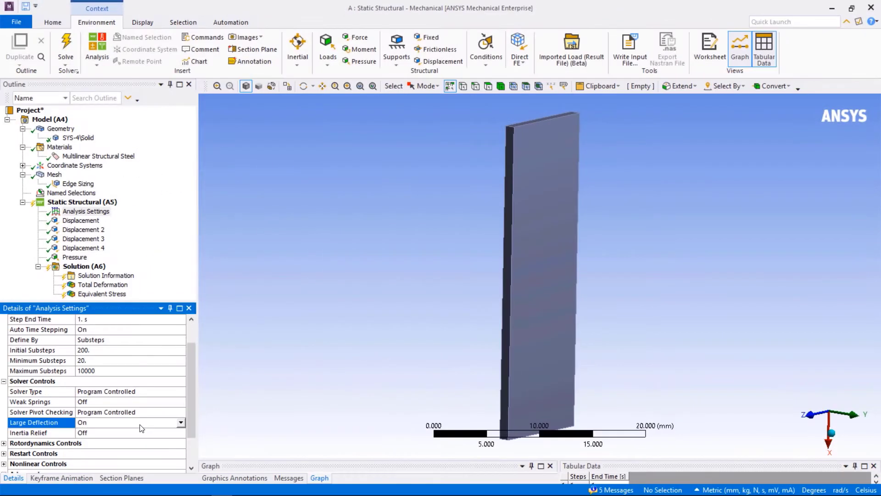
{"action": "left_click", "coordinate": [155, 292]}
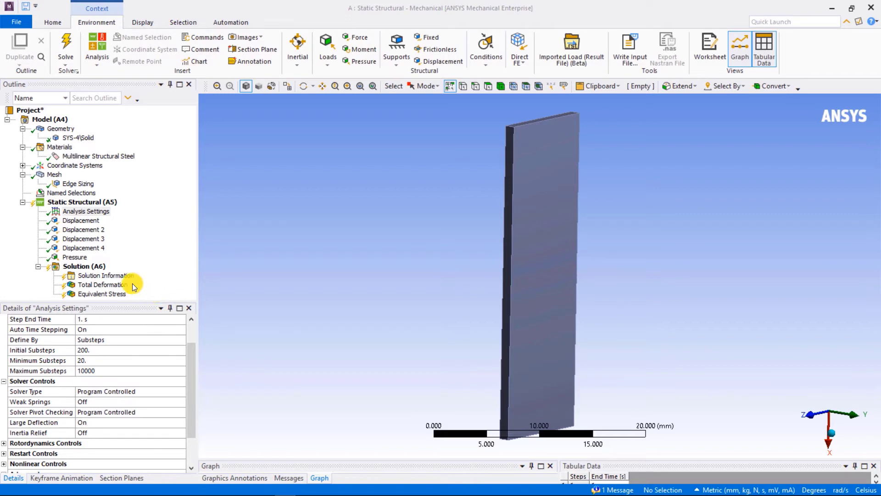
Set Newton-Raphson Residuals and Identify Element Violations to 4, then re-solve Solution (A6).
{"action": "left_click", "coordinate": [116, 275]}
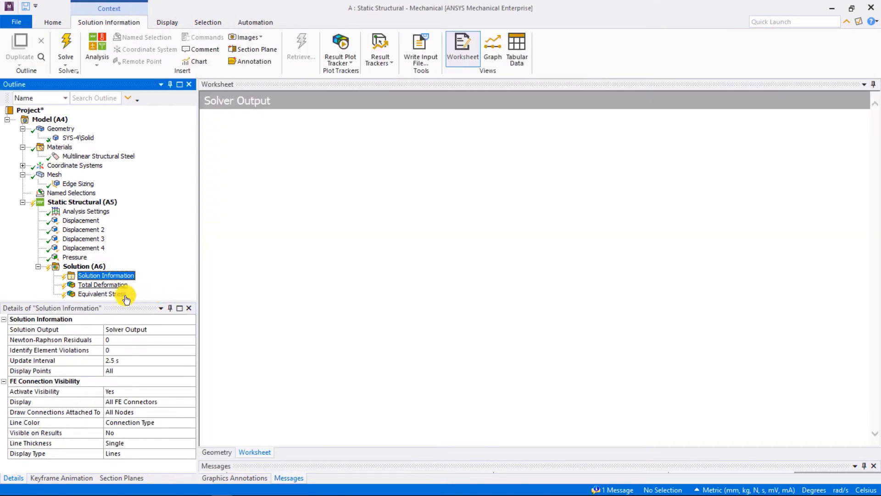
{"action": "left_click", "coordinate": [125, 339]}
{"action": "type", "text": "4"}
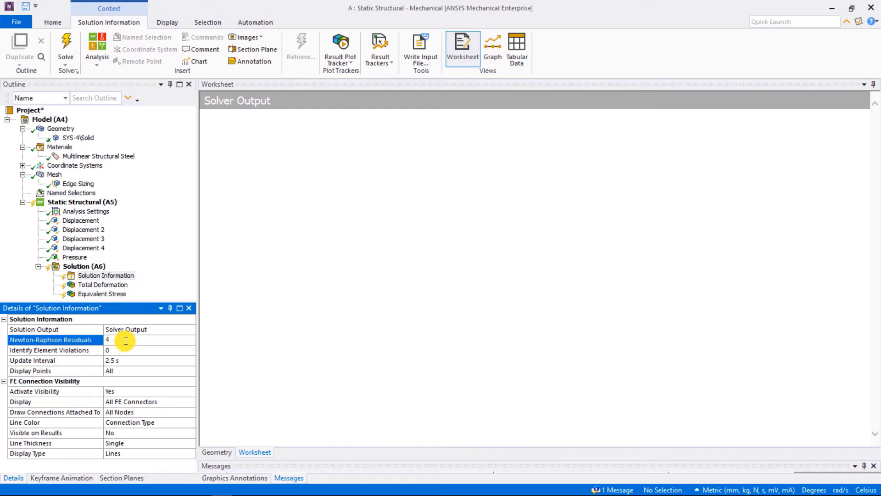
{"action": "key", "text": "Return"}
{"action": "left_click", "coordinate": [115, 361]}
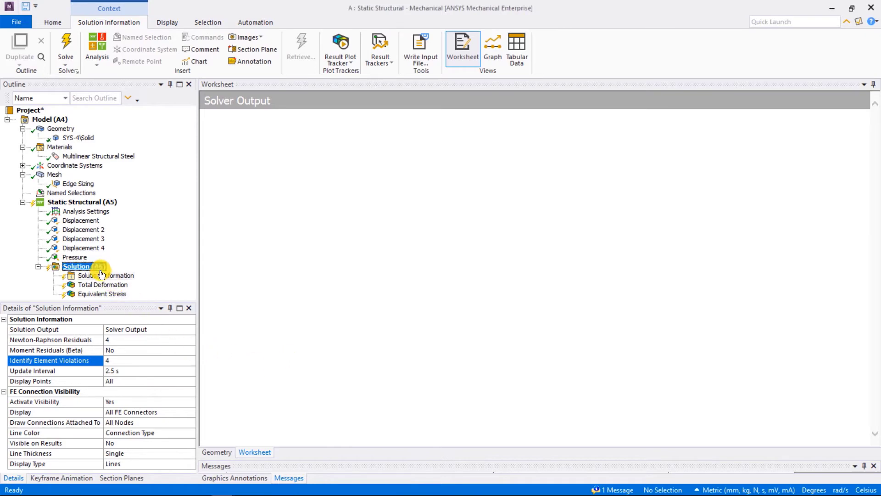
{"action": "left_click", "coordinate": [78, 266]}
{"action": "left_click", "coordinate": [131, 39]}
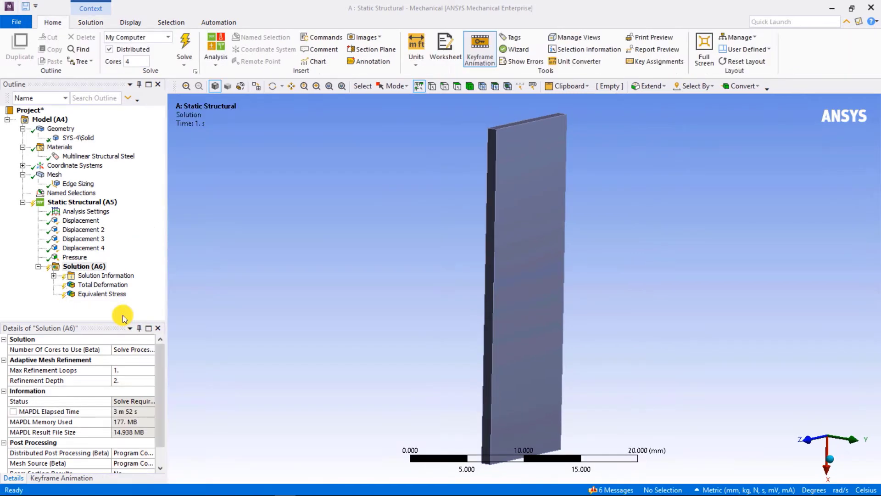
Review force convergence, then show the Equivalent Stress history peaking at 540 MPa.
{"action": "left_click", "coordinate": [122, 276]}
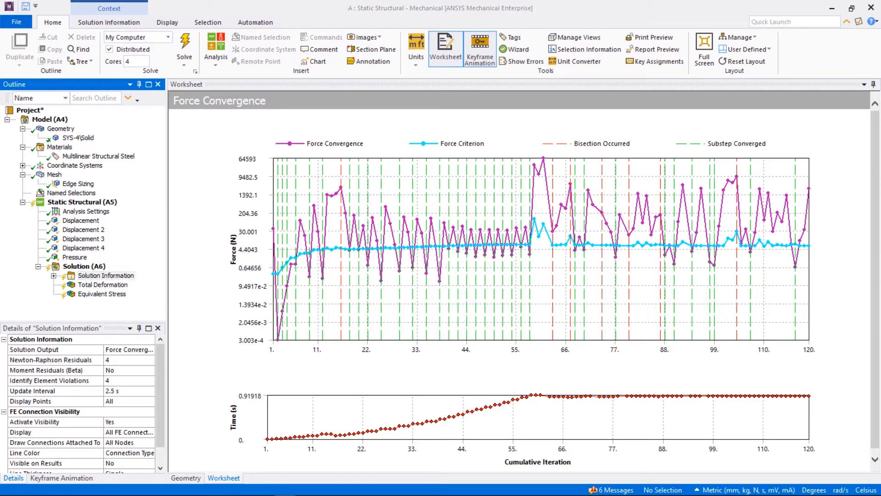
{"action": "left_click", "coordinate": [246, 349]}
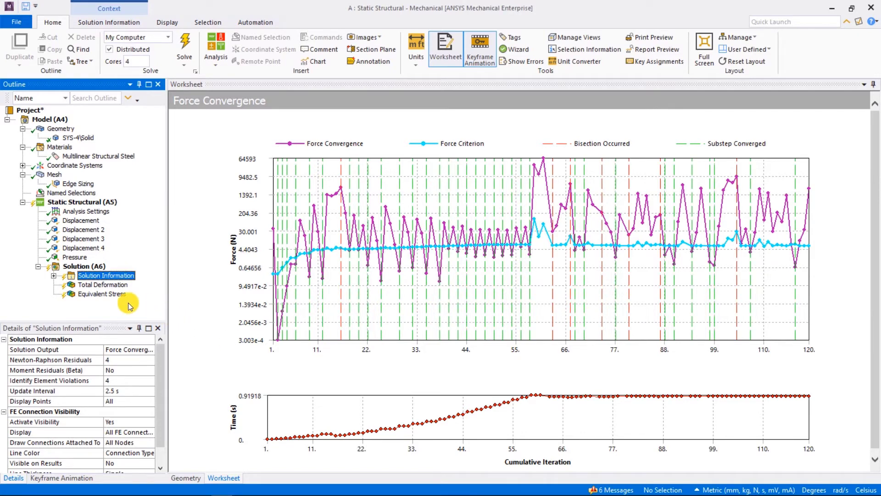
{"action": "left_click", "coordinate": [122, 296]}
{"action": "left_click", "coordinate": [256, 348]}
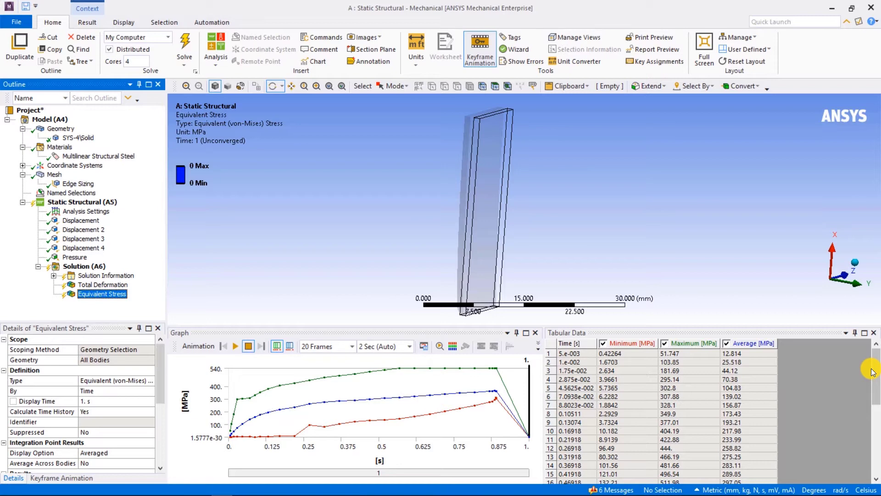
{"action": "left_click_drag", "start_coordinate": [873, 371], "coordinate": [875, 454]}
{"action": "left_click", "coordinate": [570, 471]}
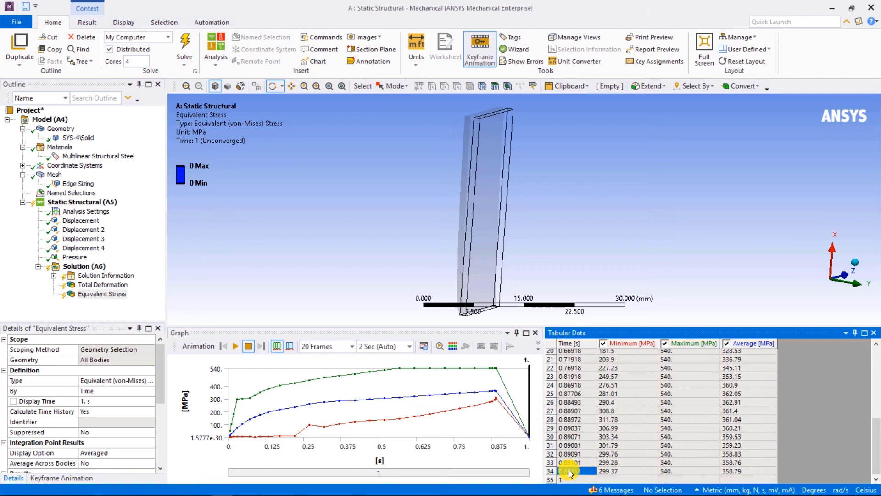
{"action": "right_click", "coordinate": [569, 470]}
{"action": "left_click", "coordinate": [613, 425]}
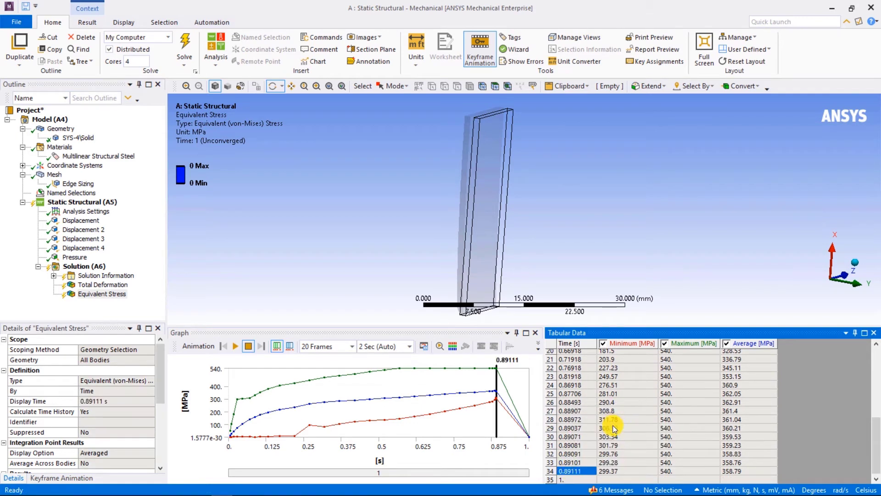
{"action": "right_click_drag", "start_coordinate": [489, 276], "coordinate": [553, 318]}
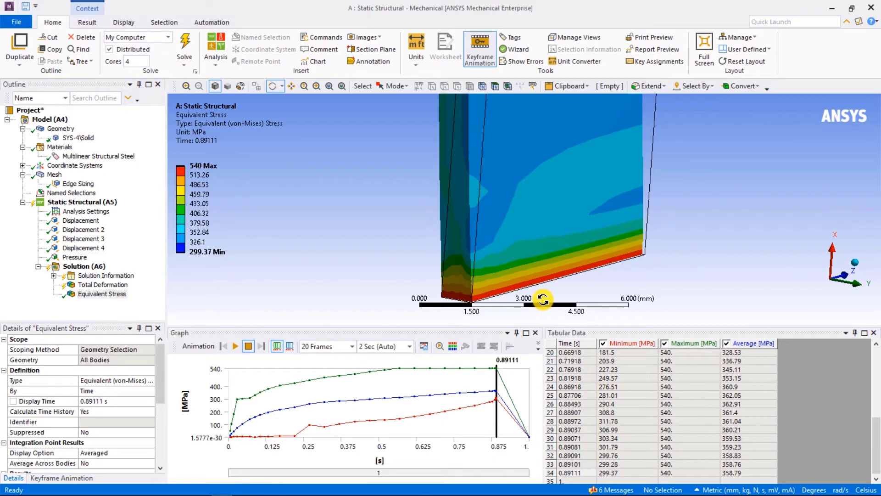
{"action": "mouse_move", "coordinate": [542, 304]}
{"action": "middle_mouse_down"}
{"action": "mouse_move", "coordinate": [528, 304]}
{"action": "mouse_move", "coordinate": [546, 299]}
{"action": "middle_mouse_up"}
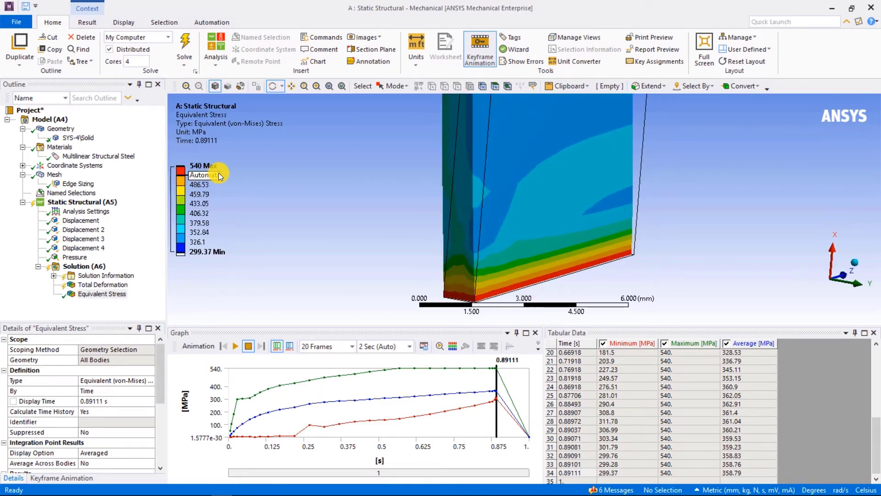
Insert an Equivalent (Plastic) strain result under the Solution.
{"action": "left_click", "coordinate": [77, 264]}
{"action": "right_click", "coordinate": [77, 266]}
{"action": "mouse_move", "coordinate": [139, 272]}
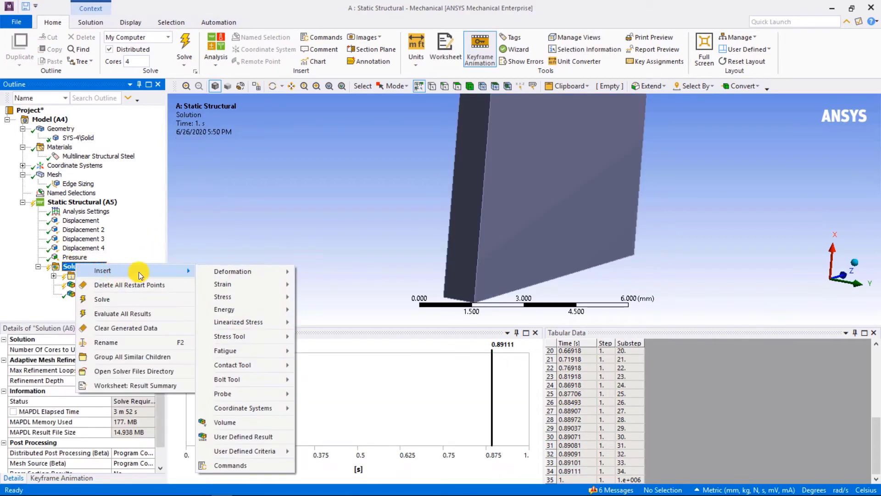
{"action": "mouse_move", "coordinate": [257, 284]}
{"action": "left_click", "coordinate": [333, 416]}
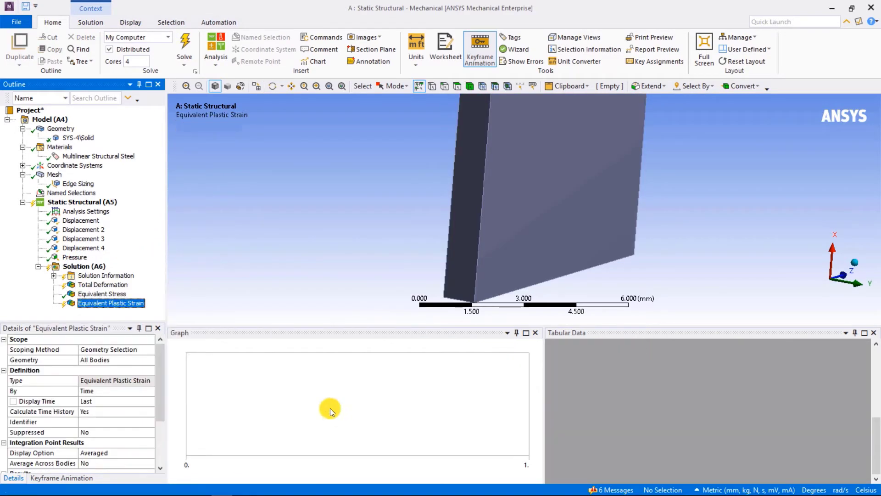
Evaluate the plastic strain, retrieve it at 0.89111 s, and return to the force convergence chart.
{"action": "right_click", "coordinate": [142, 302]}
{"action": "left_click", "coordinate": [567, 471]}
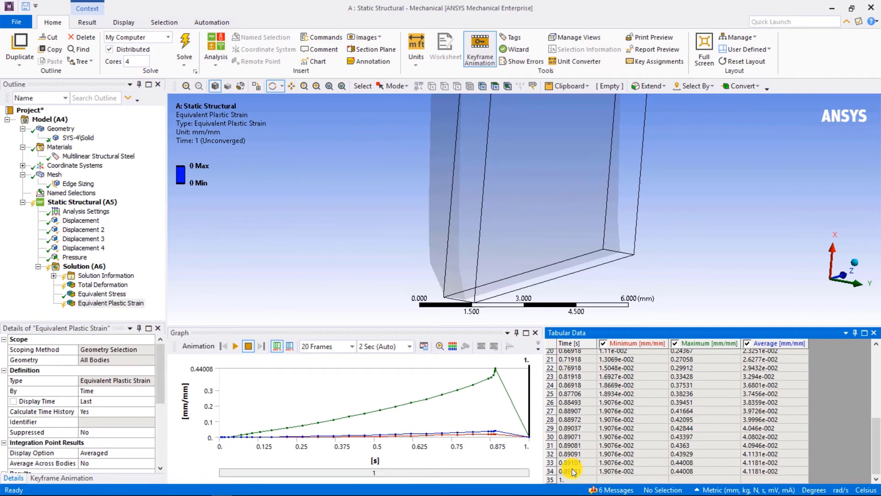
{"action": "right_click", "coordinate": [566, 470]}
{"action": "left_click", "coordinate": [586, 423]}
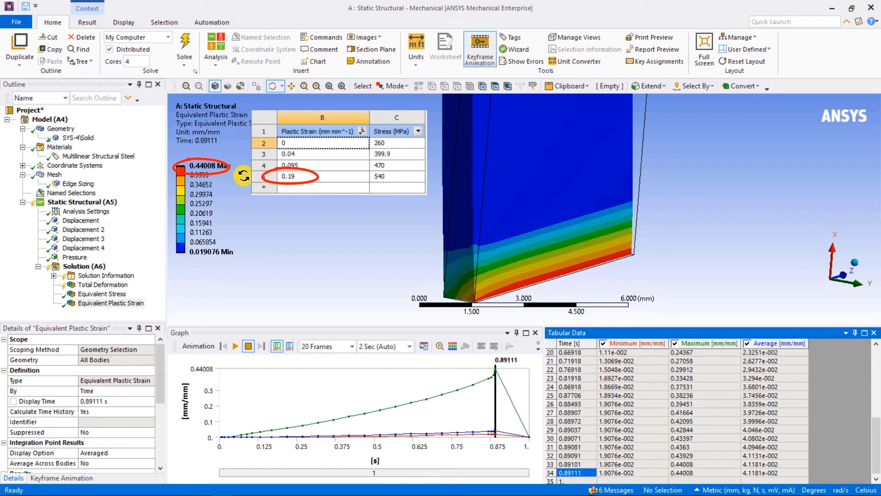
{"action": "left_click", "coordinate": [119, 278]}
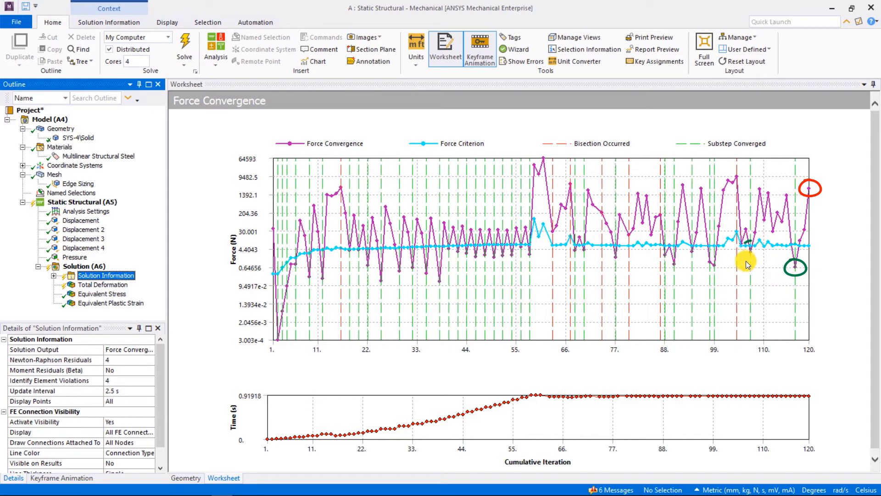
Widen the Outline panel and expand Solution Information to list its residual and HDST items.
{"action": "mouse_move", "coordinate": [757, 257]}
{"action": "left_mouse_down"}
{"action": "mouse_move", "coordinate": [764, 244]}
{"action": "mouse_move", "coordinate": [702, 257]}
{"action": "mouse_move", "coordinate": [723, 260]}
{"action": "mouse_move", "coordinate": [722, 251]}
{"action": "left_mouse_up"}
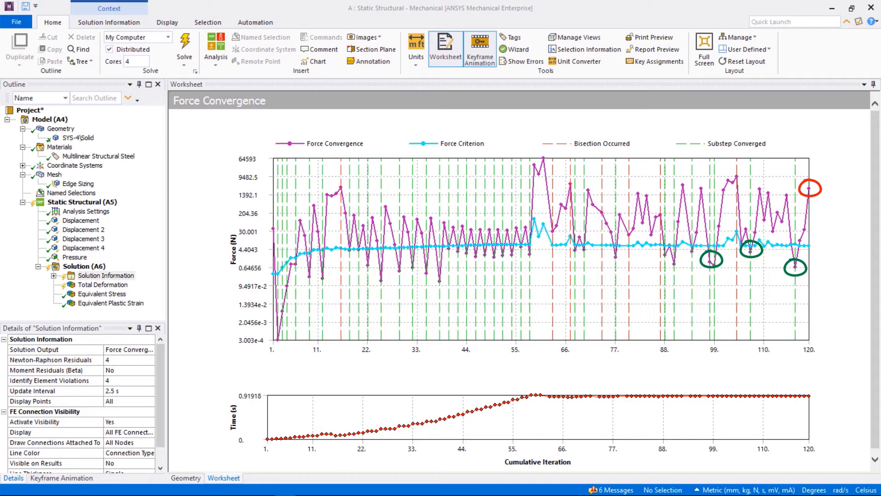
{"action": "left_click_drag", "start_coordinate": [166, 275], "coordinate": [213, 276]}
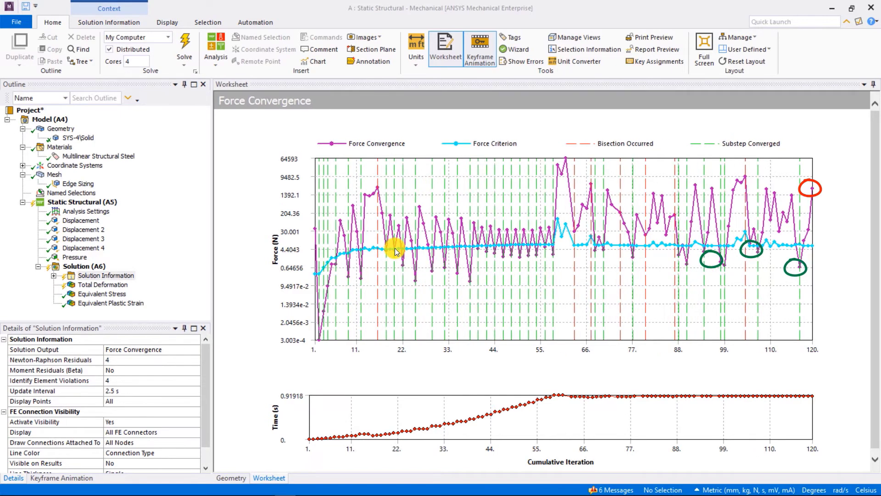
{"action": "left_click", "coordinate": [54, 276]}
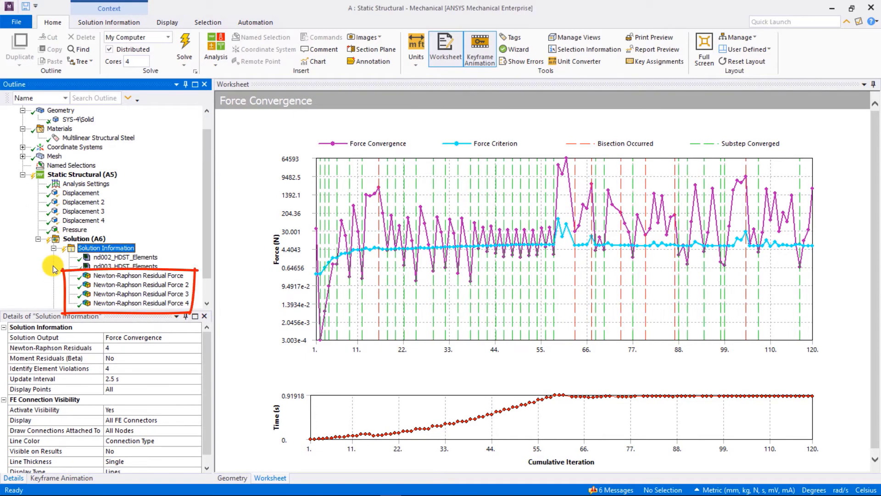
Step through Newton-Raphson Residual Force plots 1–4 zoomed on the edge, then show nd002_HDST_Elements.
{"action": "left_click", "coordinate": [107, 279]}
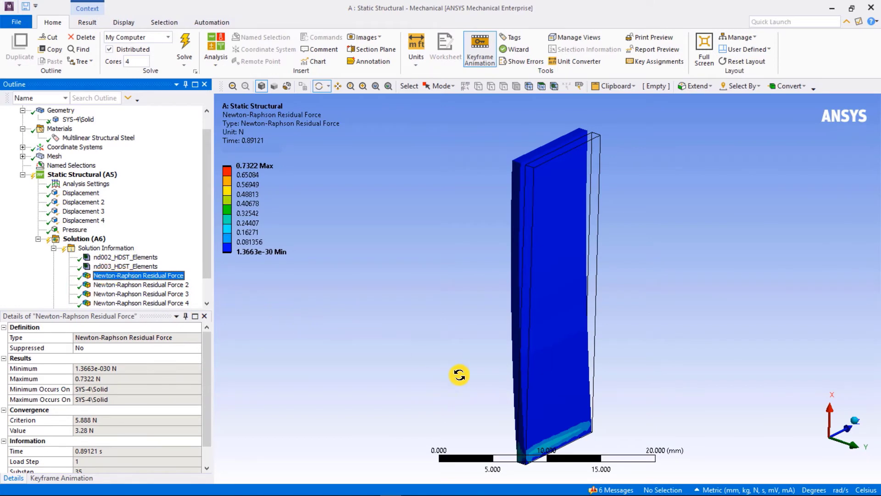
{"action": "right_click_drag", "start_coordinate": [483, 403], "coordinate": [634, 474]}
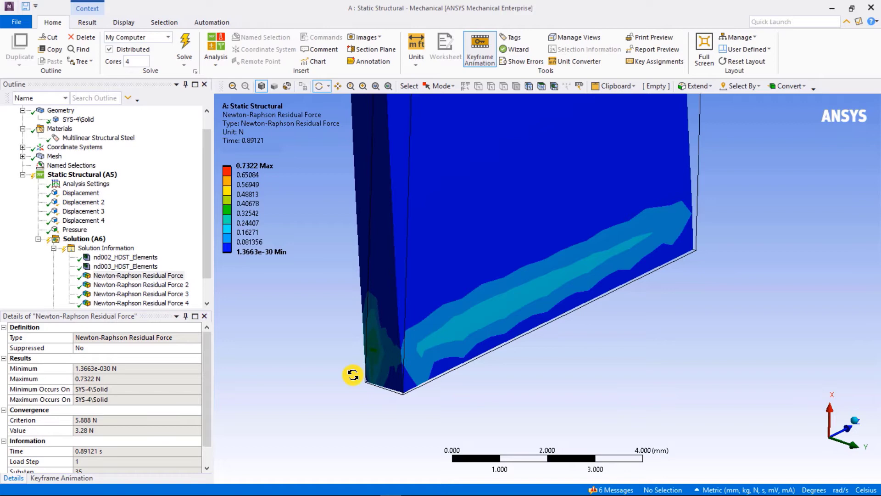
{"action": "left_click", "coordinate": [183, 285]}
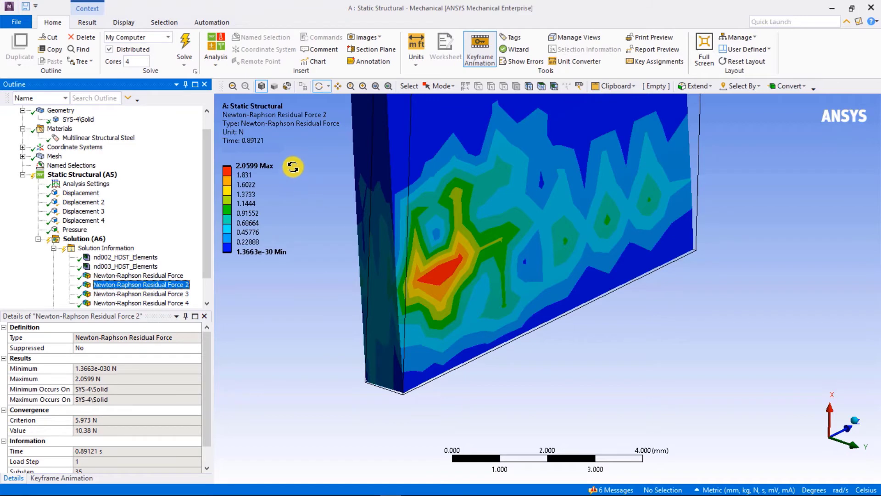
{"action": "left_click", "coordinate": [186, 294]}
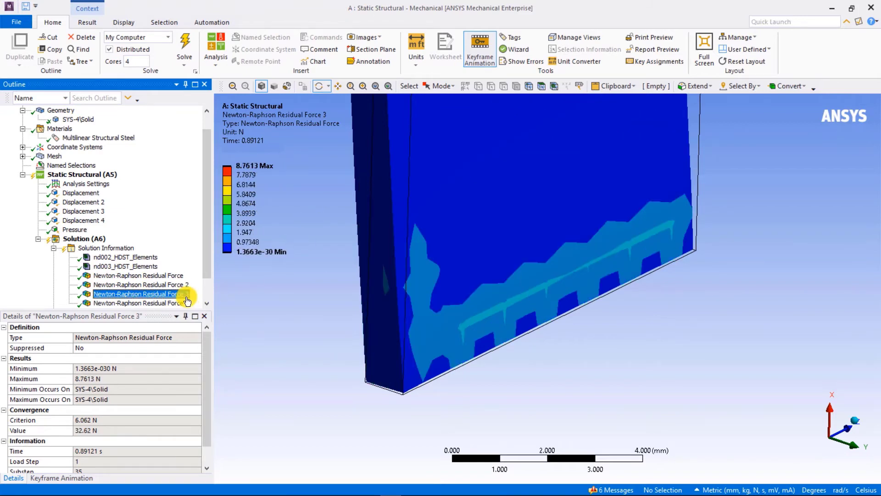
{"action": "left_click", "coordinate": [183, 305]}
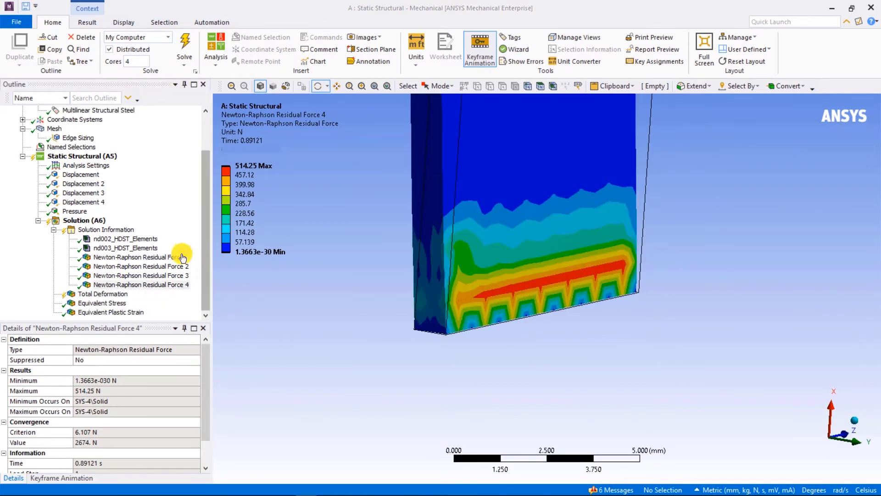
{"action": "left_click", "coordinate": [153, 239]}
Locate nd003_HDST_Elements near the lower corner, then check Maximum Substeps of 10000.
{"action": "scroll", "coordinate": [337, 259], "scroll_direction": "down", "scroll_amount": 2}
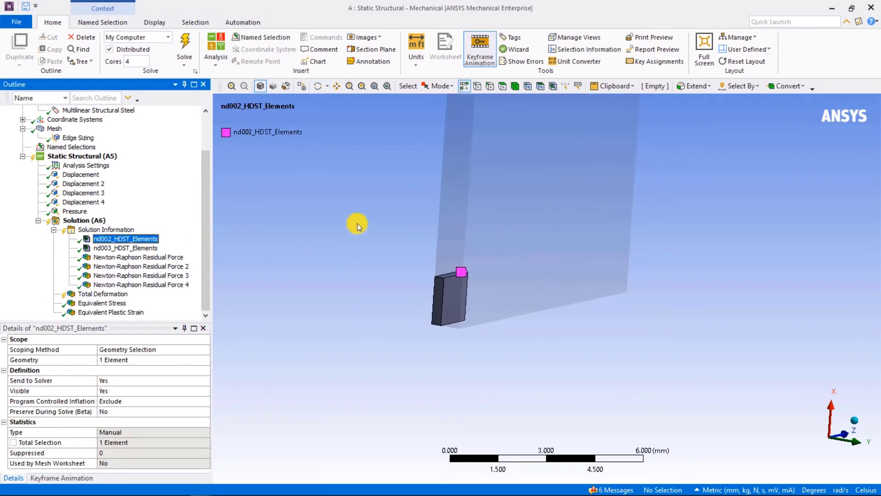
{"action": "left_click", "coordinate": [384, 86]}
{"action": "mouse_move", "coordinate": [466, 374]}
{"action": "right_mouse_down"}
{"action": "mouse_move", "coordinate": [507, 415]}
{"action": "mouse_move", "coordinate": [637, 479]}
{"action": "right_mouse_up"}
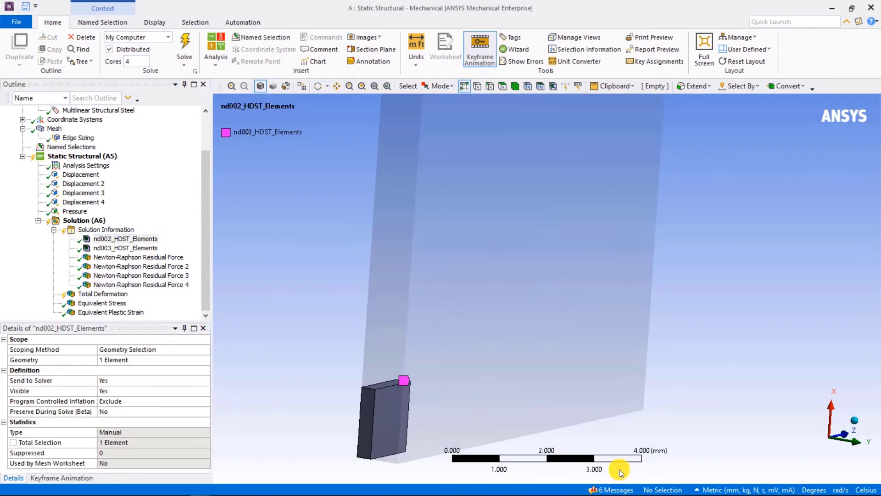
{"action": "left_click", "coordinate": [147, 248]}
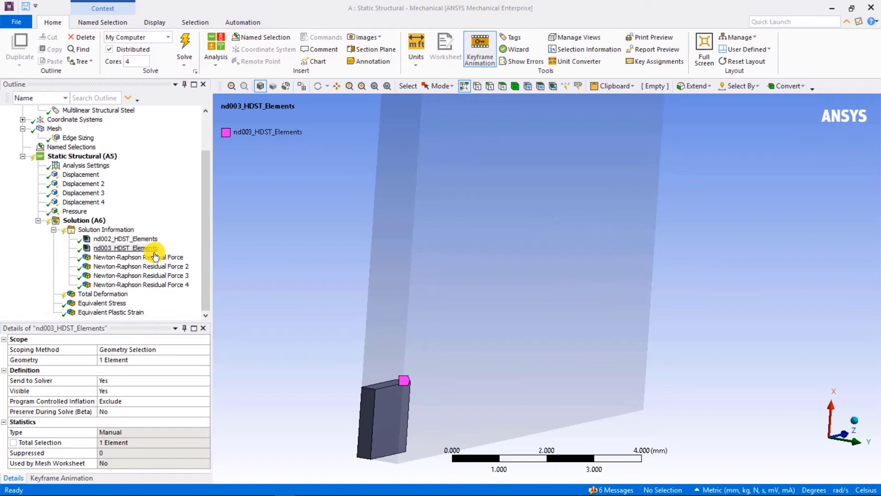
{"action": "left_click", "coordinate": [101, 166]}
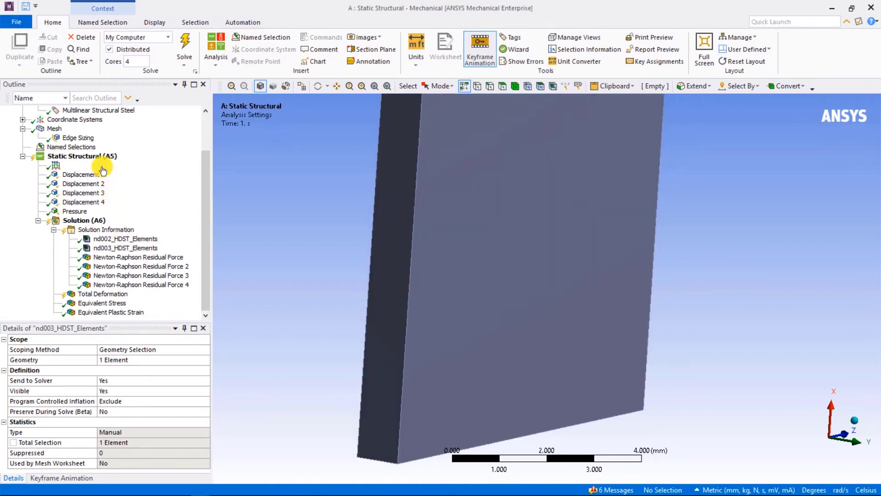
{"action": "left_click", "coordinate": [180, 443]}
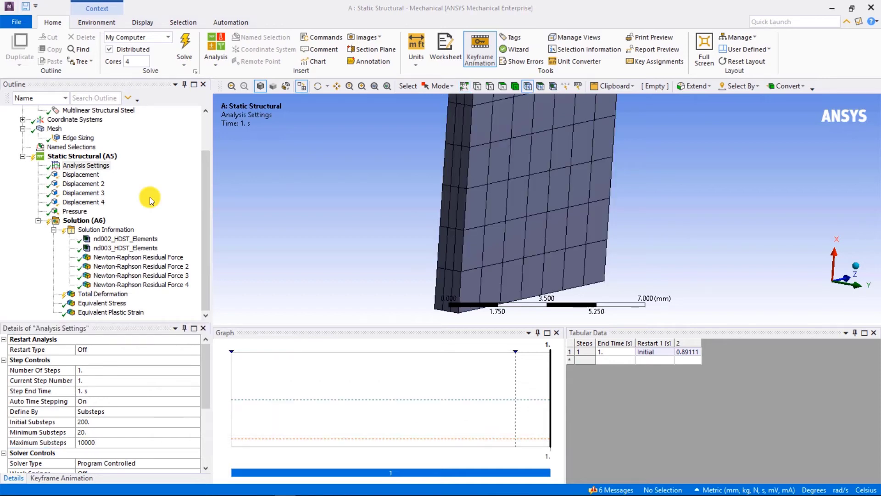
Add an Equivalent (von-Mises) Stress result scoped to a single node on the lower edge.
{"action": "right_click", "coordinate": [86, 221]}
{"action": "mouse_move", "coordinate": [183, 229]}
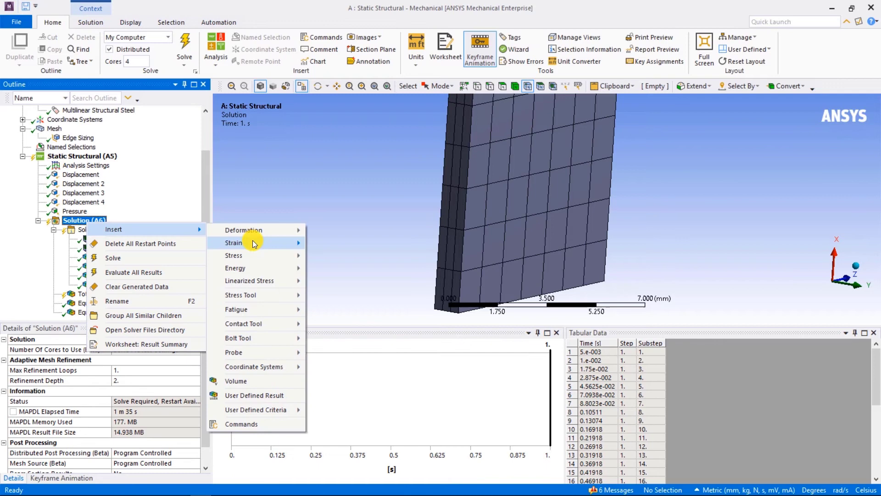
{"action": "mouse_move", "coordinate": [260, 250]}
{"action": "left_click", "coordinate": [349, 257]}
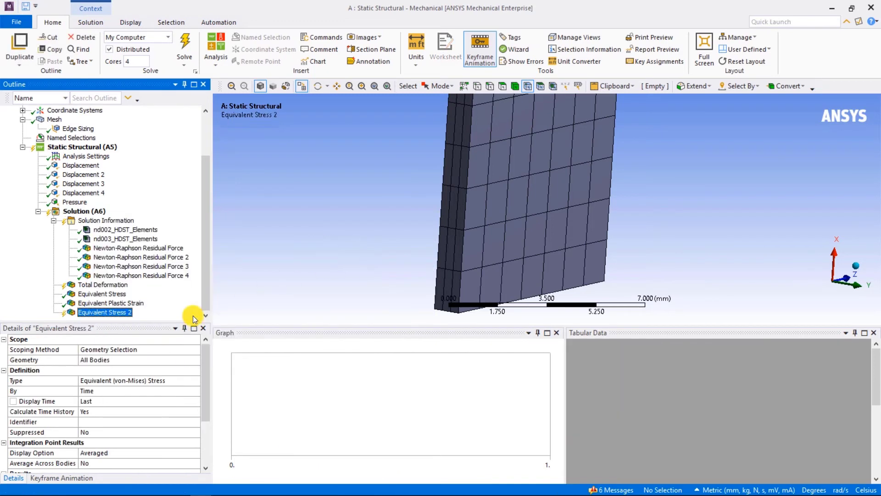
{"action": "left_click", "coordinate": [103, 360]}
{"action": "right_click_drag", "start_coordinate": [482, 254], "coordinate": [578, 318]}
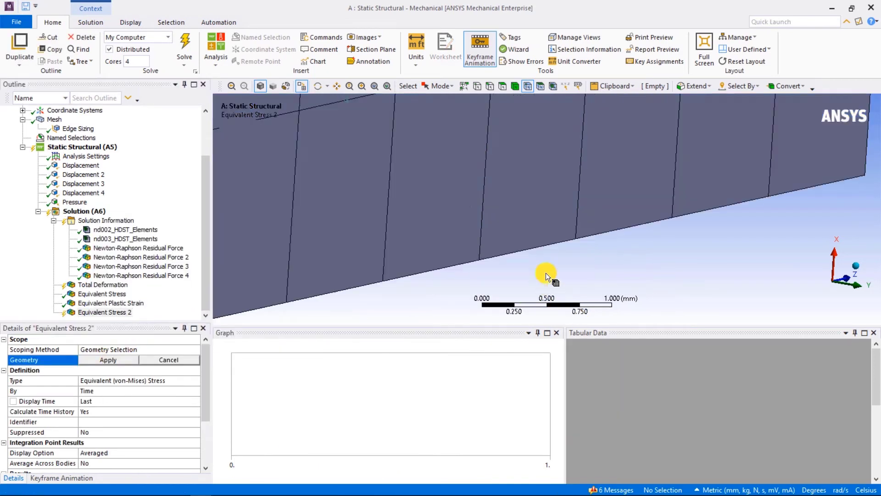
{"action": "left_click", "coordinate": [475, 260]}
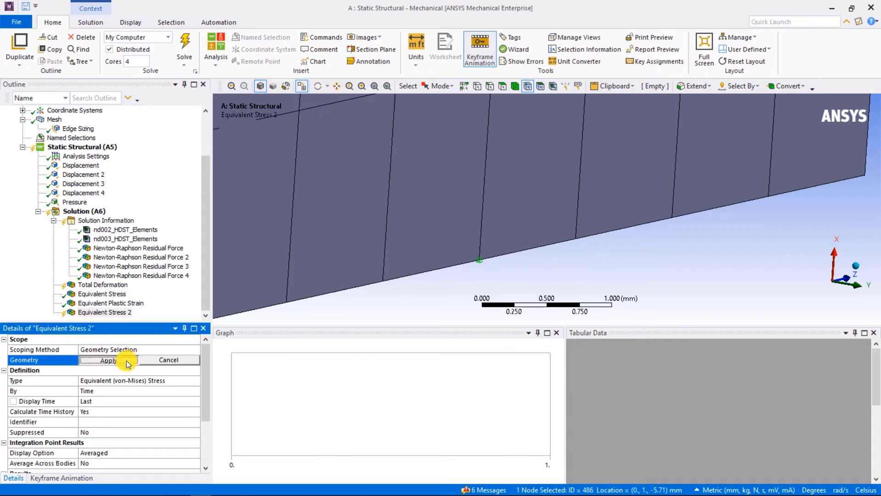
{"action": "left_click", "coordinate": [108, 360]}
Add an Equivalent Plastic Strain result scoped to node 486 on the lower edge.
{"action": "left_click", "coordinate": [88, 211]}
{"action": "right_click", "coordinate": [91, 214]}
{"action": "mouse_move", "coordinate": [148, 224]}
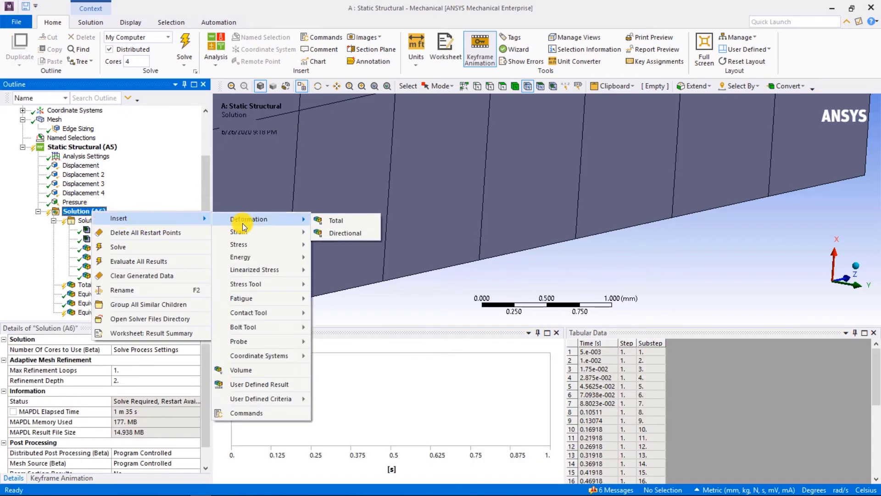
{"action": "mouse_move", "coordinate": [246, 230]}
{"action": "left_click", "coordinate": [362, 364]}
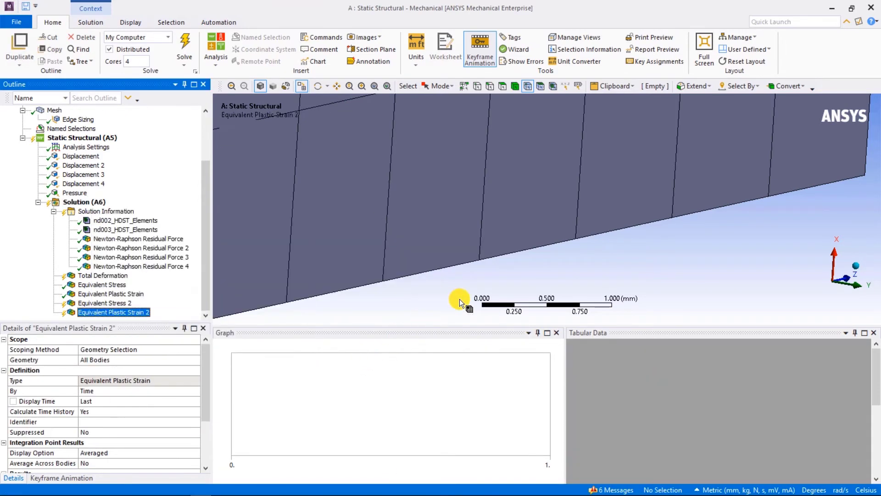
{"action": "left_click", "coordinate": [479, 259]}
{"action": "left_click", "coordinate": [99, 361]}
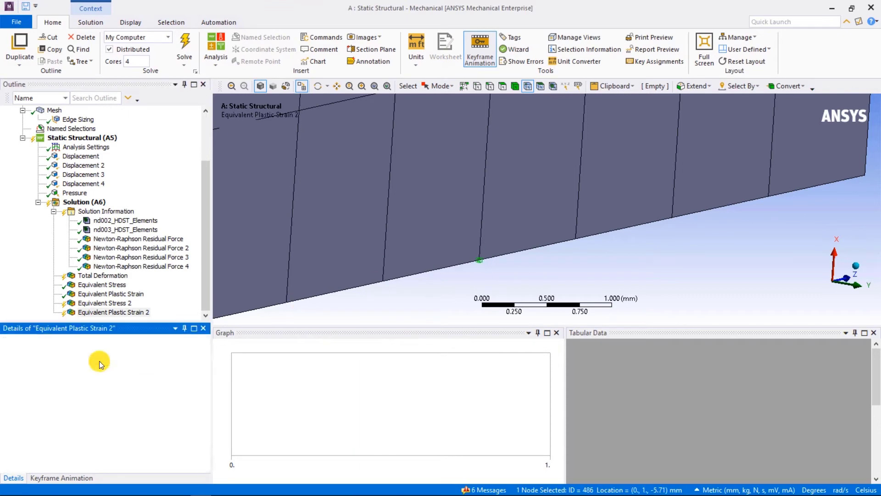
Evaluate all results, review the node's stress and end-time plastic strain, then return to Solution (A6).
{"action": "right_click", "coordinate": [89, 194]}
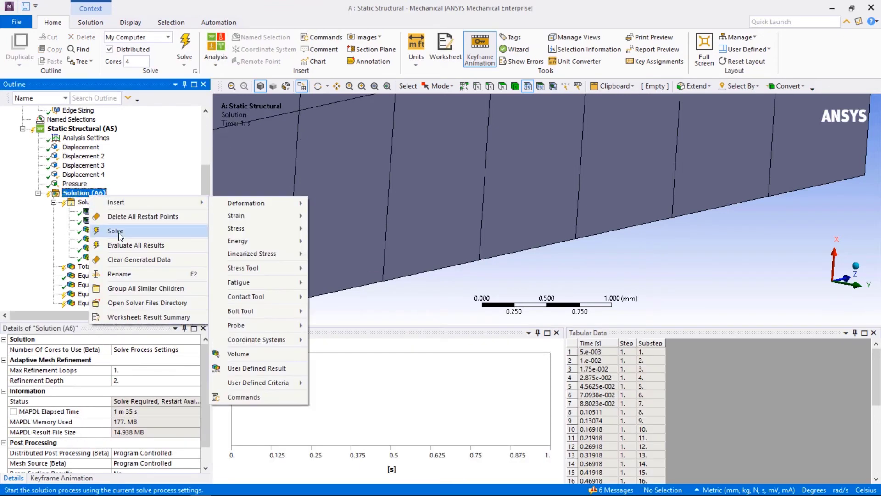
{"action": "left_click", "coordinate": [127, 246]}
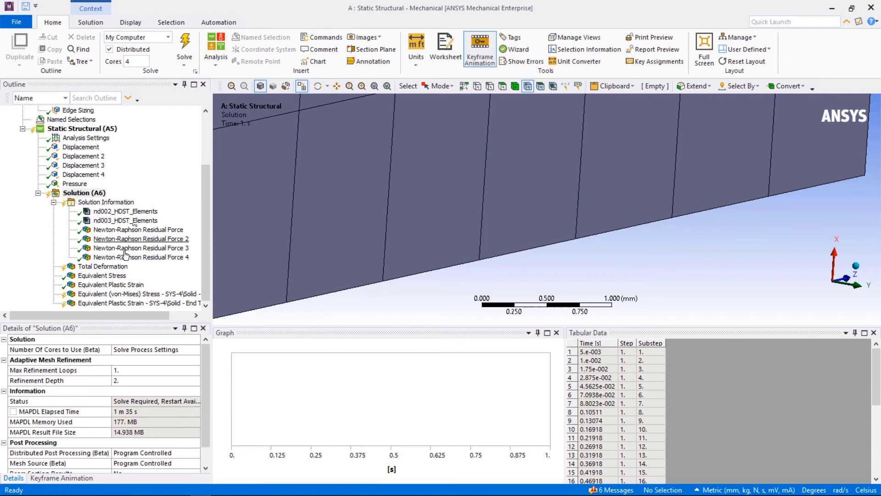
{"action": "left_click", "coordinate": [103, 294]}
{"action": "left_click", "coordinate": [103, 303]}
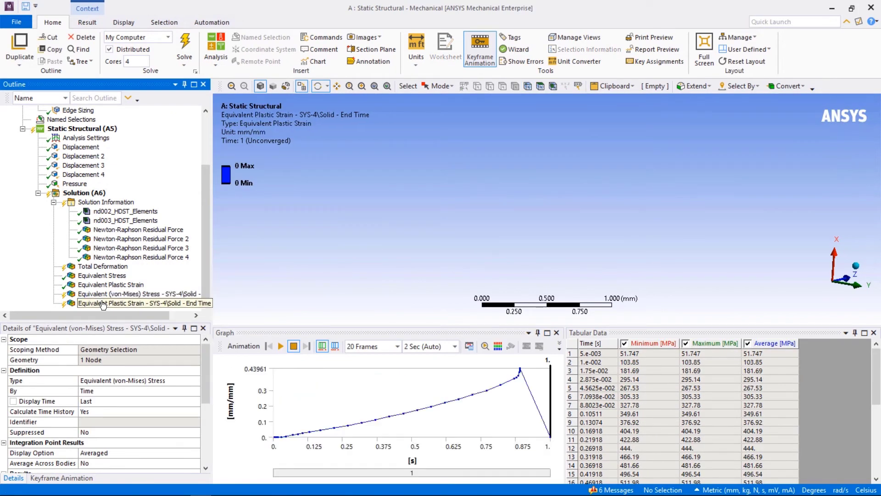
{"action": "left_click", "coordinate": [85, 192]}
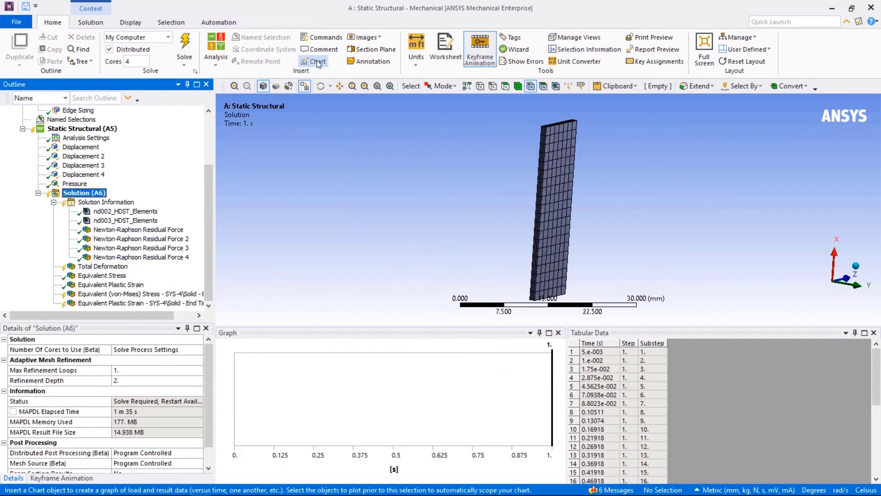
Insert a chart using the end-time von-Mises stress and plastic strain results as inputs.
{"action": "left_click", "coordinate": [317, 62]}
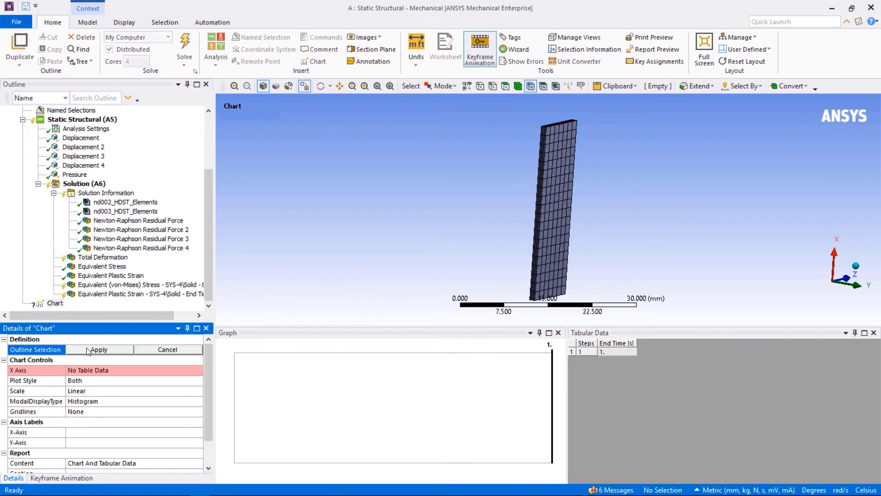
{"action": "left_click", "coordinate": [109, 285], "text": "ctrl"}
{"action": "left_click", "coordinate": [109, 294], "text": "ctrl"}
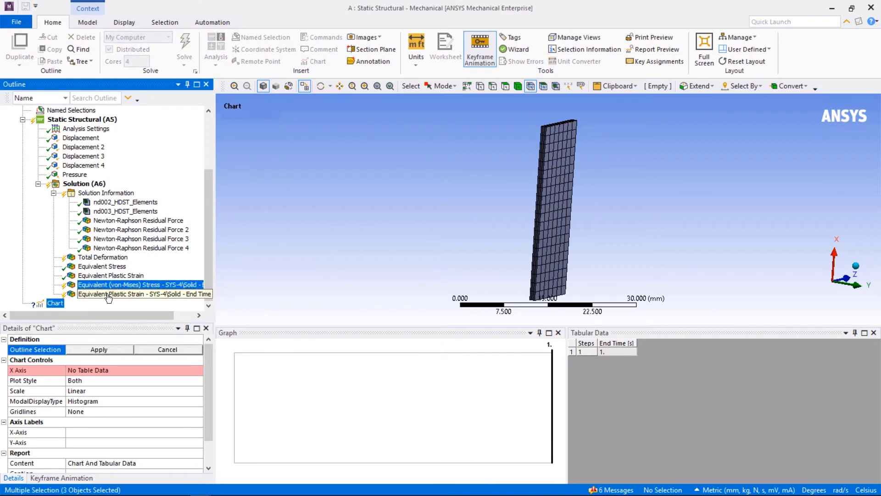
{"action": "left_click", "coordinate": [109, 350]}
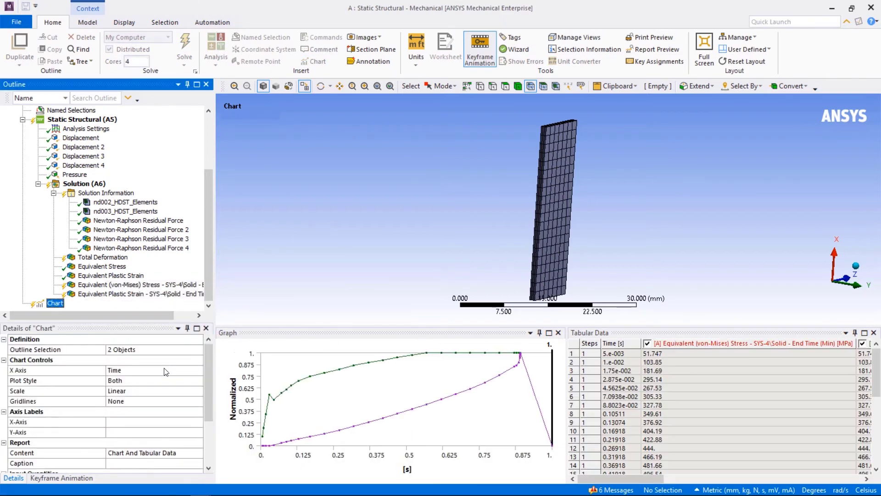
Plot against Equivalent Plastic Strain on the X axis, omitting time, minimum stress and plastic strain curves.
{"action": "left_click", "coordinate": [191, 372]}
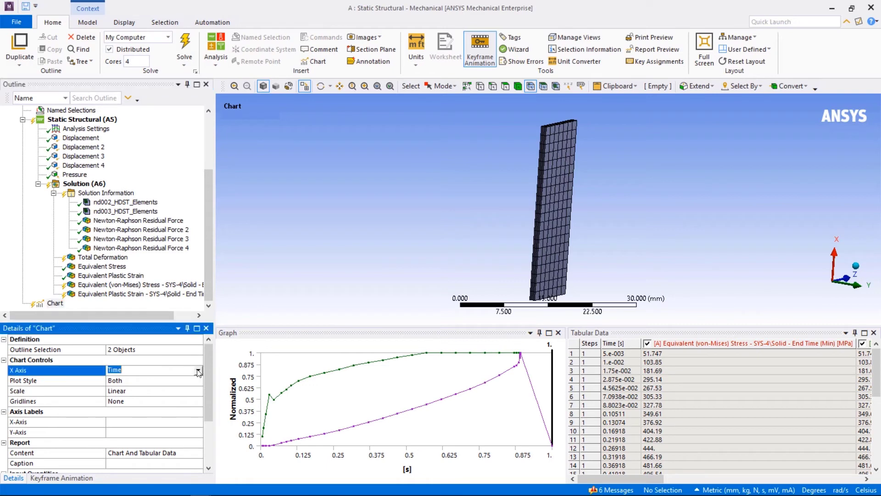
{"action": "left_click", "coordinate": [198, 372]}
{"action": "left_click", "coordinate": [181, 410]}
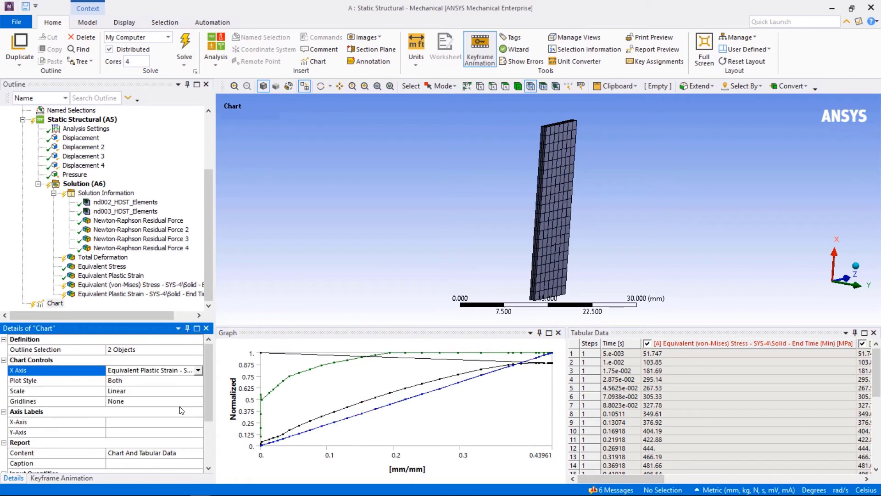
{"action": "scroll", "coordinate": [179, 413], "scroll_direction": "down", "scroll_amount": 2}
{"action": "left_click", "coordinate": [144, 420]}
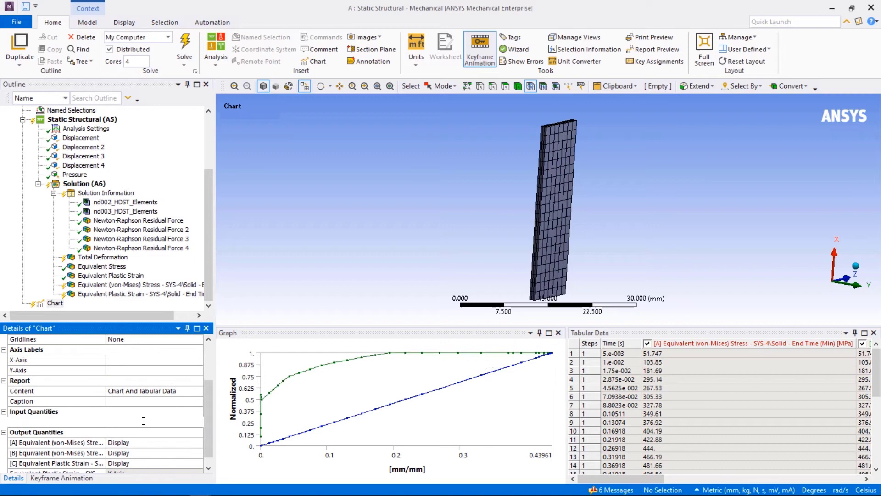
{"action": "double_click", "coordinate": [133, 443]}
{"action": "double_click", "coordinate": [132, 463]}
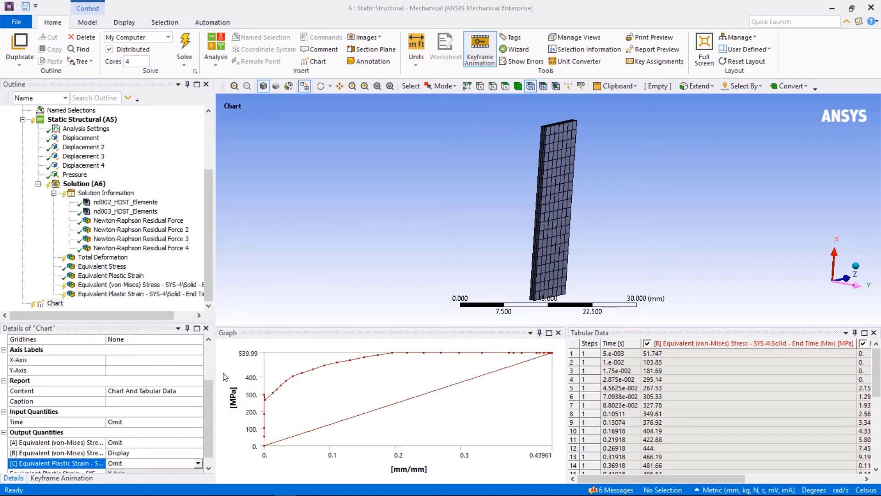
Label the X axis 'plastic strain' and the Y axis 'stress'.
{"action": "left_click", "coordinate": [166, 360]}
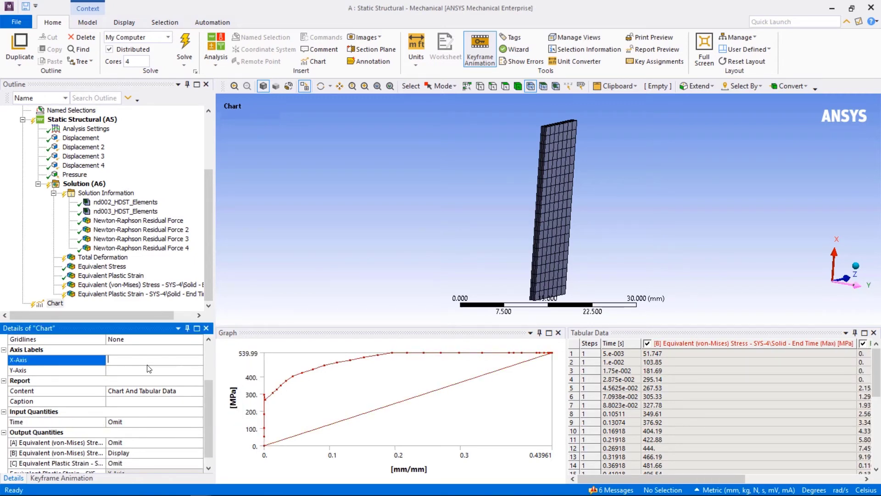
{"action": "type", "text": "plastic strain"}
{"action": "key", "text": "Return"}
{"action": "left_click", "coordinate": [184, 369]}
{"action": "type", "text": "stress"}
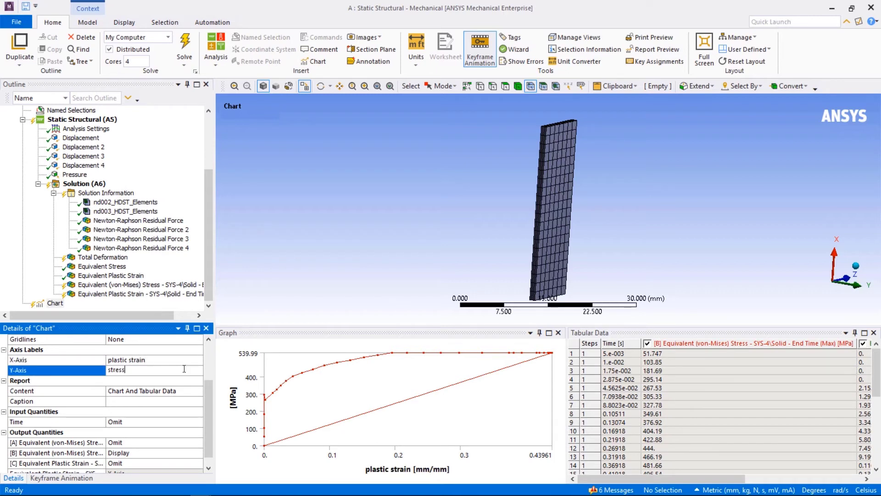
{"action": "key", "text": "Return"}
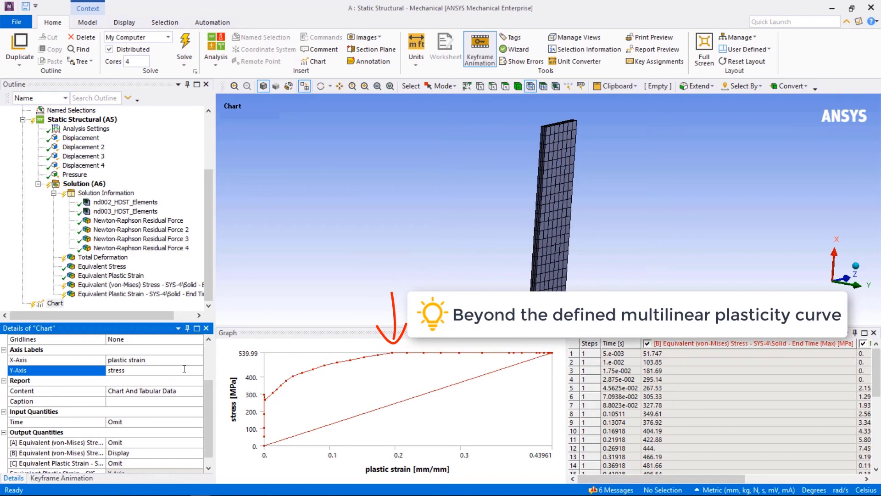
Show Equivalent Plastic Strain, then zoom and rotate onto the plate's strained base.
{"action": "left_click", "coordinate": [121, 275]}
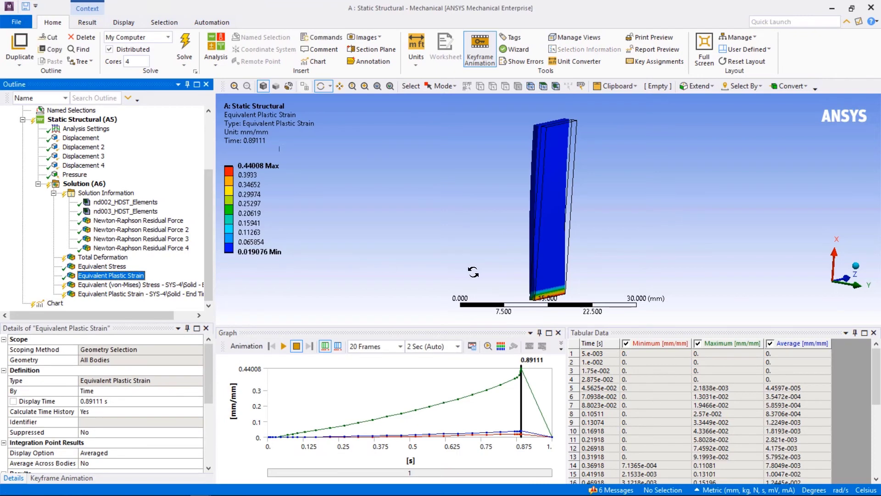
{"action": "right_click_drag", "start_coordinate": [473, 272], "coordinate": [615, 307]}
{"action": "left_click_drag", "start_coordinate": [597, 294], "coordinate": [580, 307]}
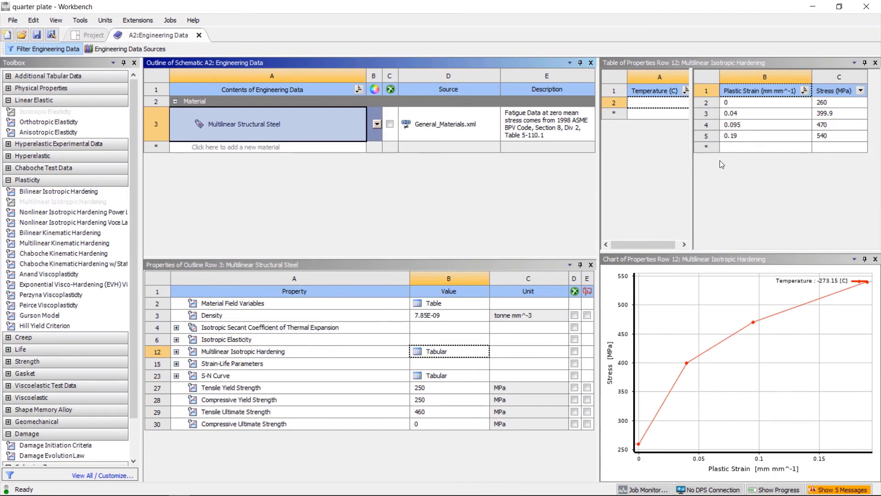
Add hardening points 0.36/610, 0.57/665 and 0.95/730 MPa to the multilinear table.
{"action": "left_click", "coordinate": [732, 147]}
{"action": "type", "text": "0.5"}
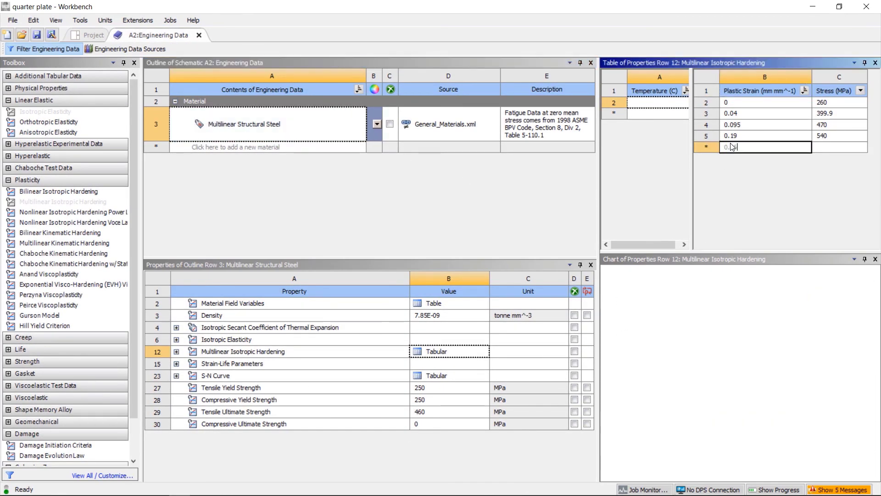
{"action": "type", "text": "36"}
{"action": "left_click", "coordinate": [821, 147]}
{"action": "type", "text": "610"}
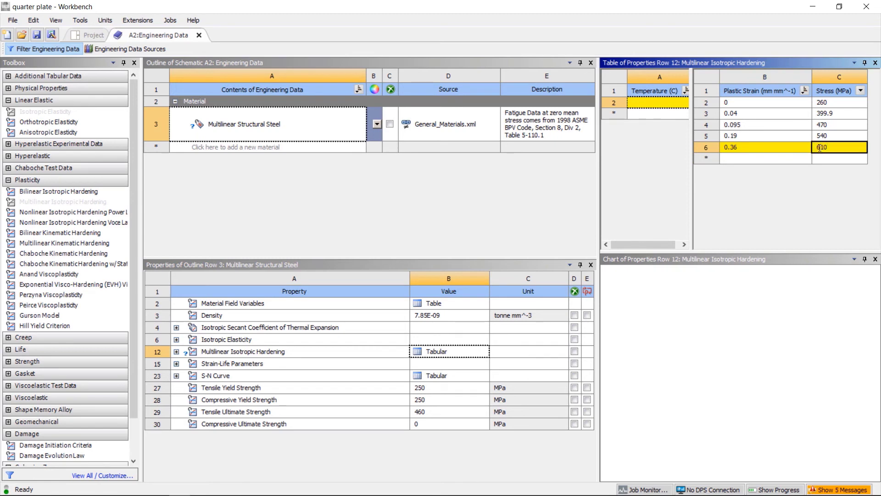
{"action": "left_click", "coordinate": [761, 161]}
{"action": "type", "text": "0.57"}
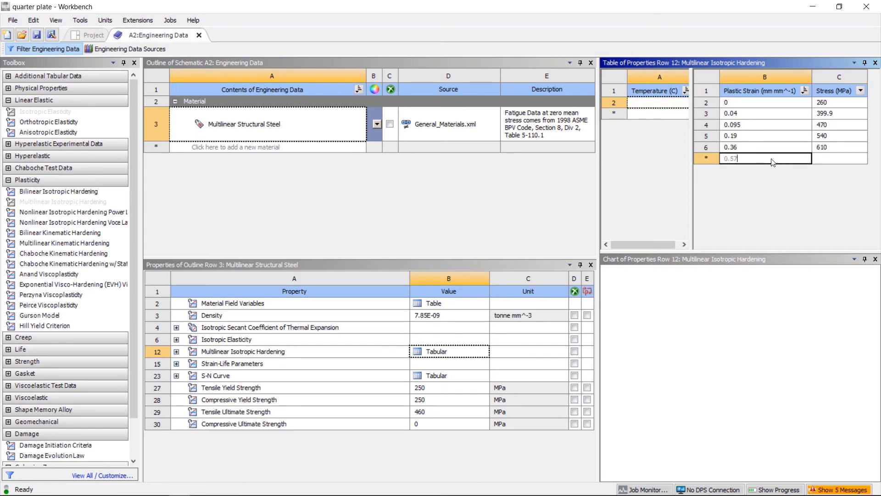
{"action": "left_click", "coordinate": [822, 161]}
{"action": "type", "text": "665"}
{"action": "key", "text": "Tab"}
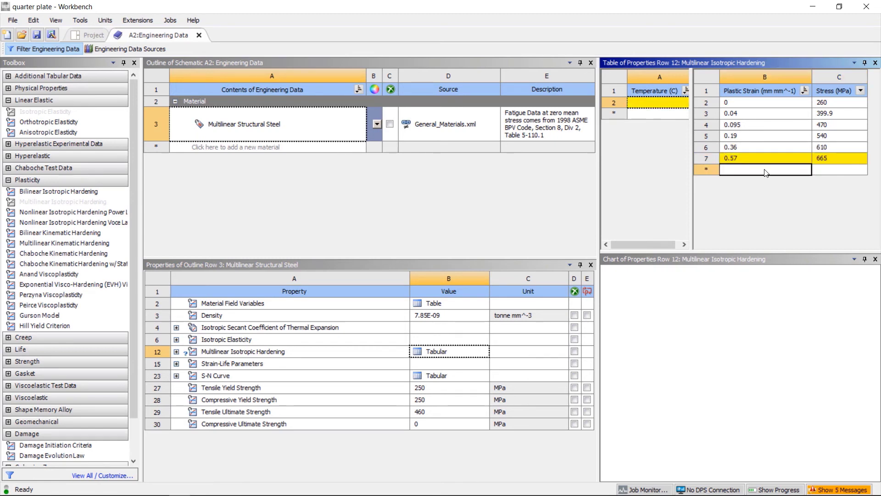
{"action": "type", "text": "0.95"}
{"action": "left_click", "coordinate": [837, 169]}
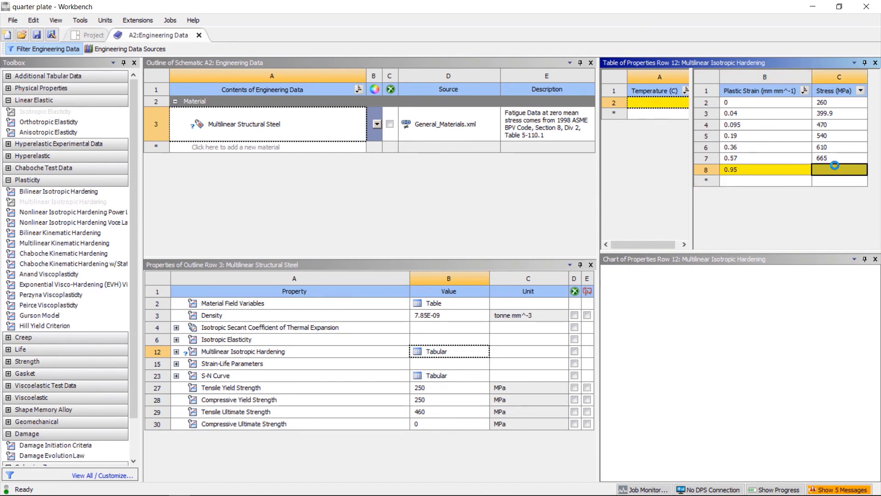
{"action": "type", "text": "730"}
{"action": "key", "text": "Return"}
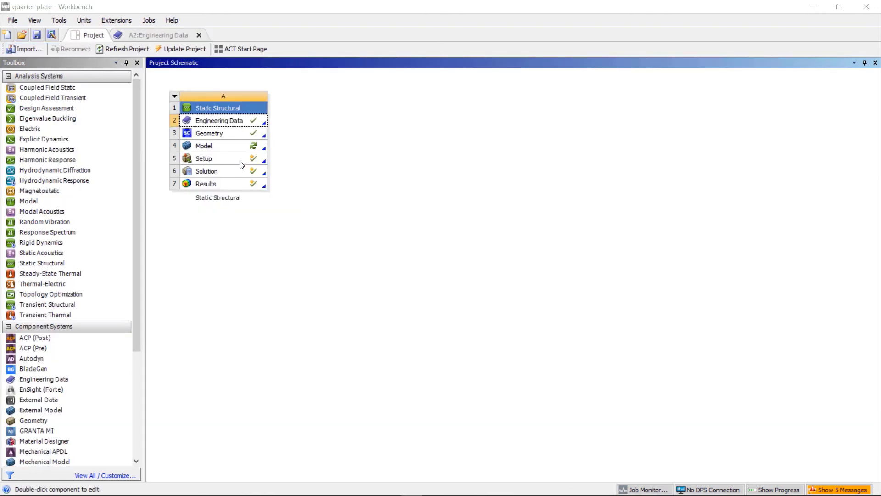
Reopen the model with the updated material data and solve it again.
{"action": "double_click", "coordinate": [221, 146]}
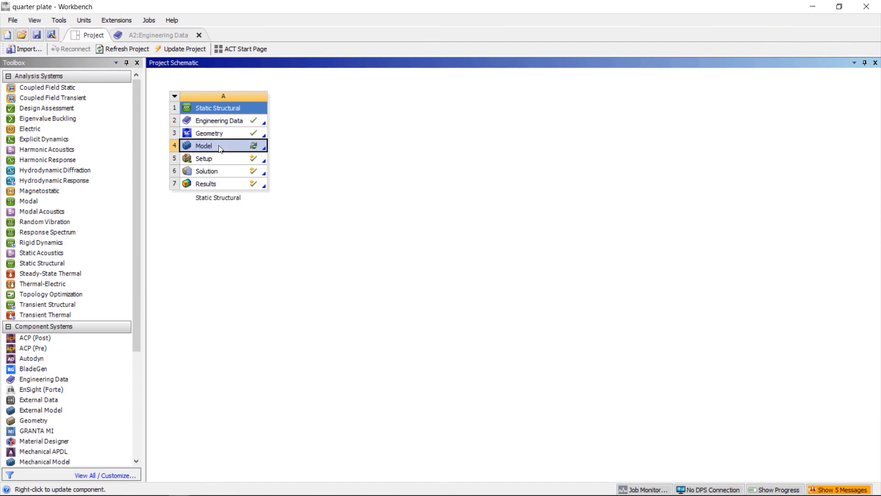
{"action": "left_click", "coordinate": [476, 278]}
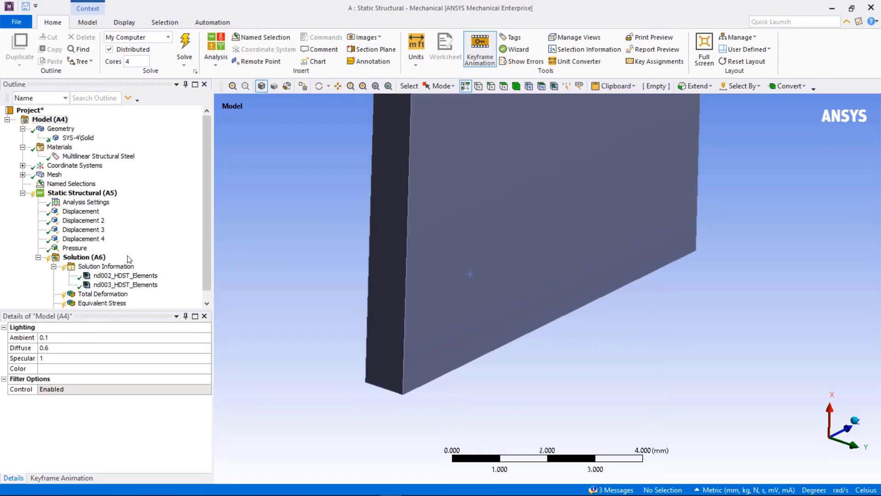
{"action": "left_click", "coordinate": [92, 259]}
{"action": "right_click", "coordinate": [92, 259]}
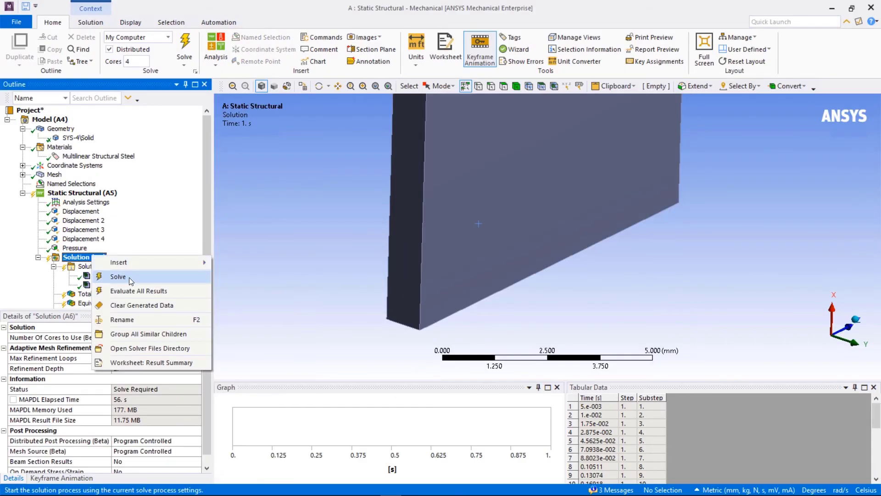
{"action": "left_click", "coordinate": [128, 277]}
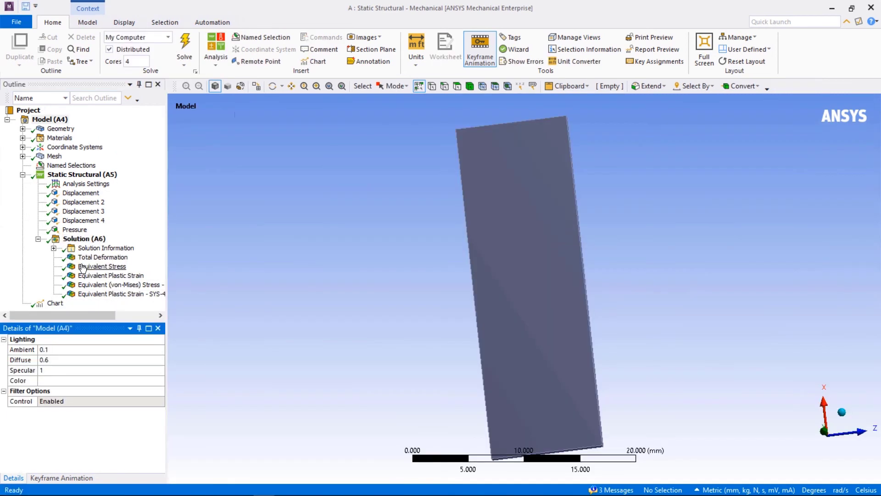
Review force convergence, total deformation, equivalent stress and the animated equivalent plastic strain.
{"action": "left_click", "coordinate": [95, 250]}
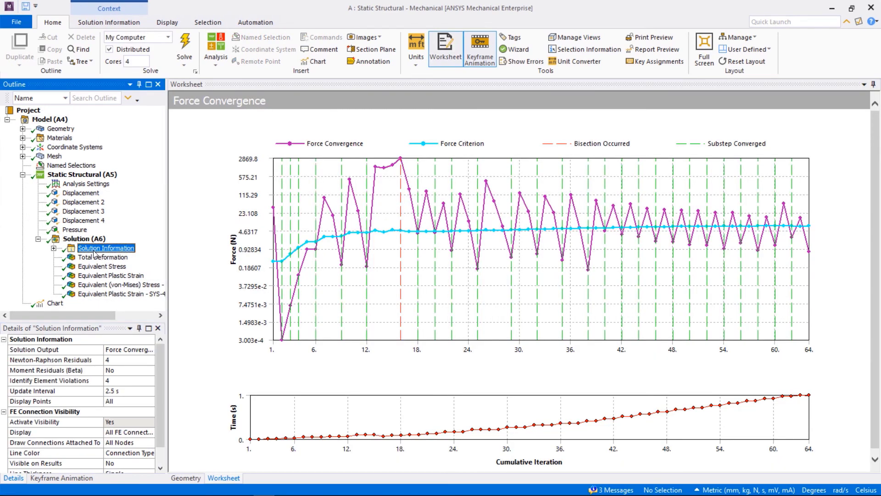
{"action": "left_click", "coordinate": [97, 258]}
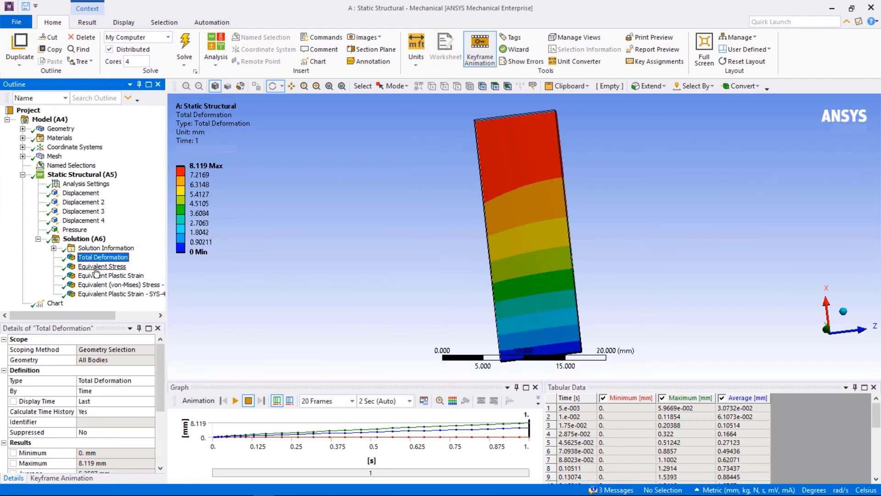
{"action": "left_click", "coordinate": [97, 266]}
{"action": "left_click", "coordinate": [97, 276]}
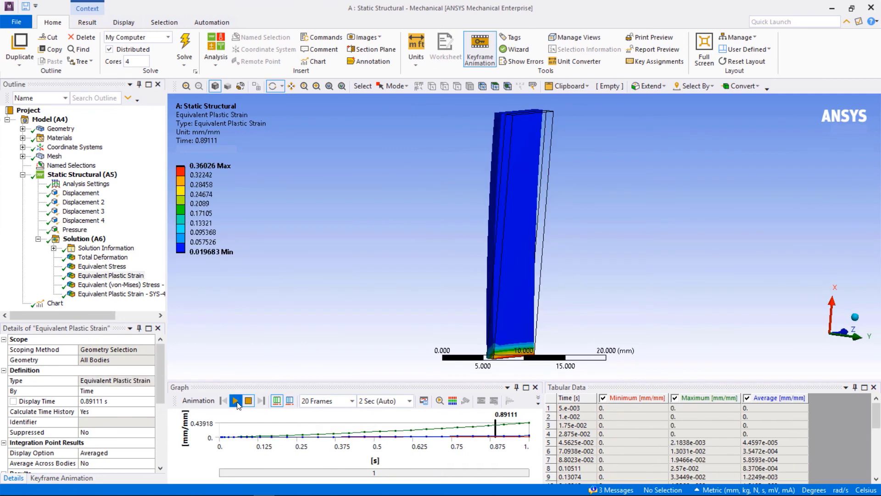
{"action": "left_click", "coordinate": [236, 401]}
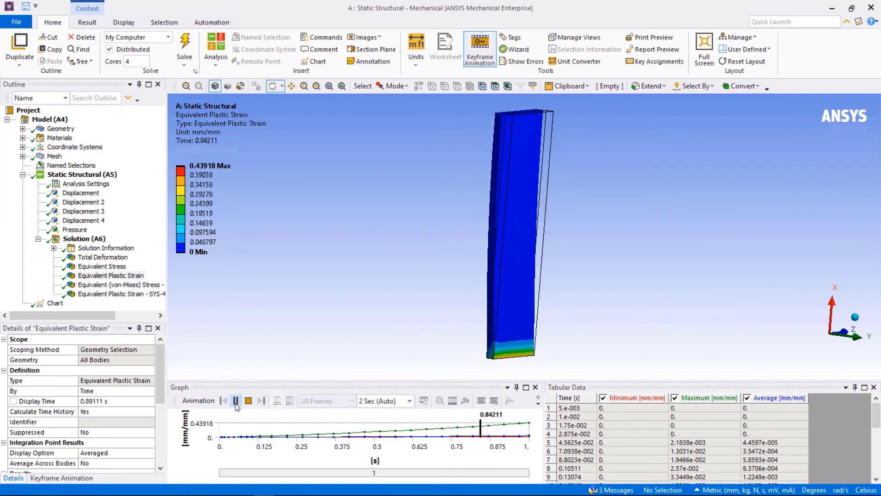
{"action": "left_click", "coordinate": [235, 400]}
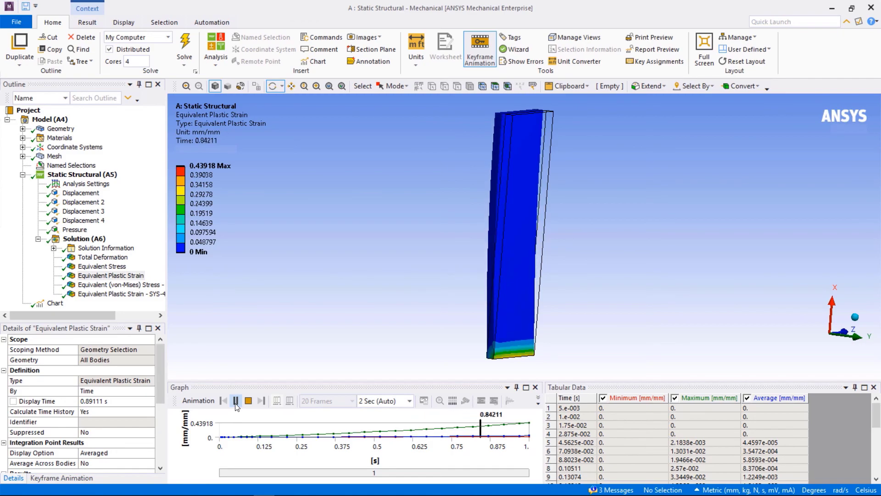